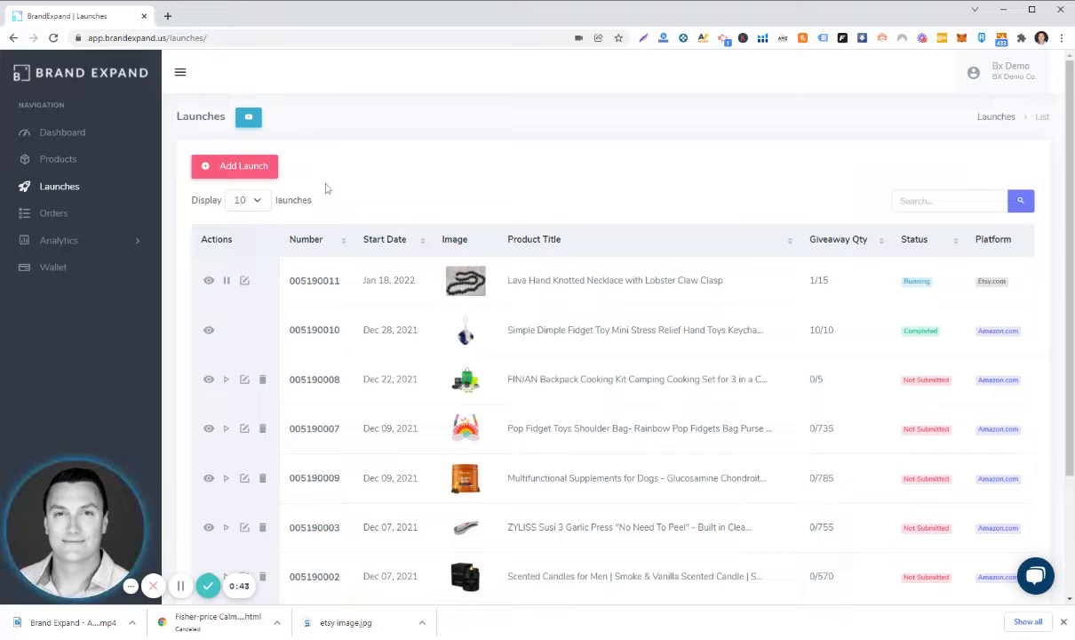
Step: Add a new launch for the Target.com product Fisher-Price Calming Vibes Hedgehog Soother from page 3 of the product list
{"action": "left_click", "coordinate": [255, 167]}
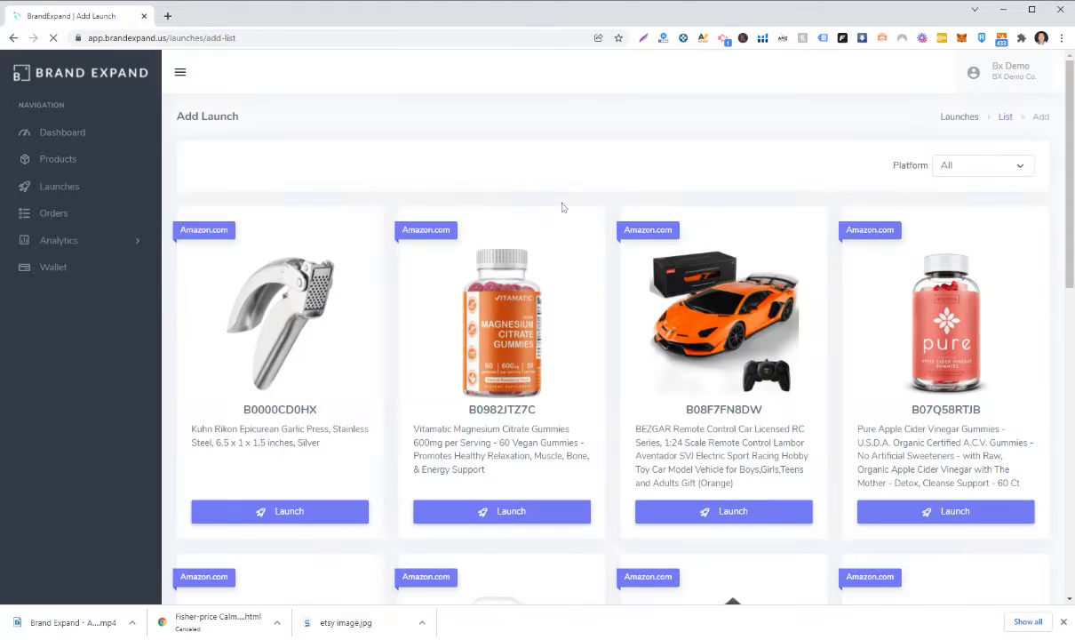
{"action": "scroll", "coordinate": [613, 197], "scroll_direction": "down", "scroll_amount": 1}
{"action": "scroll", "coordinate": [611, 203], "scroll_direction": "down", "scroll_amount": 8}
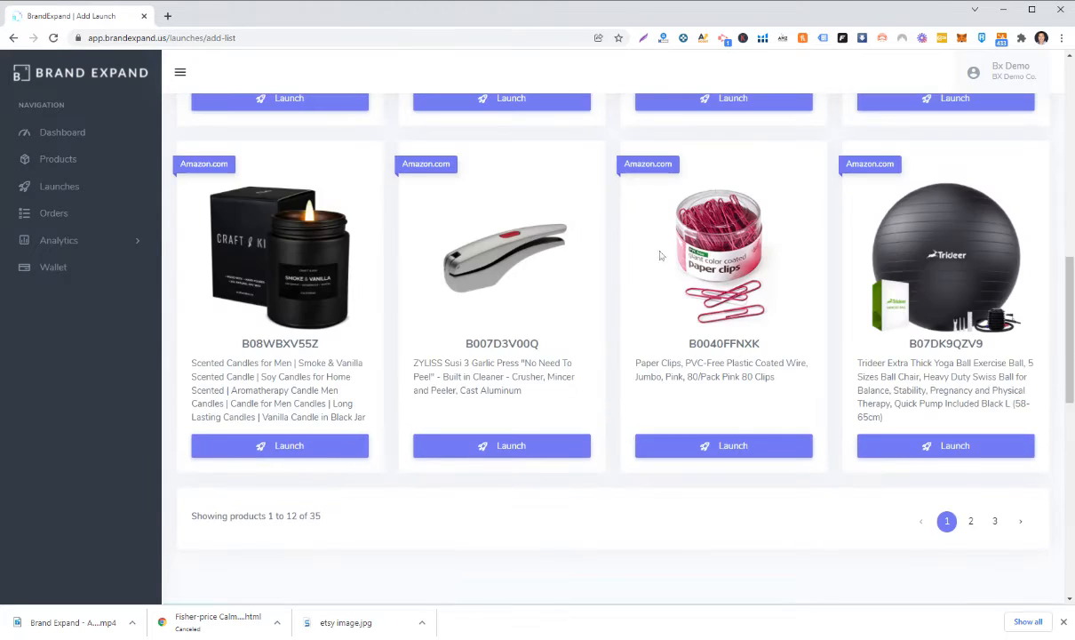
{"action": "left_click", "coordinate": [995, 523]}
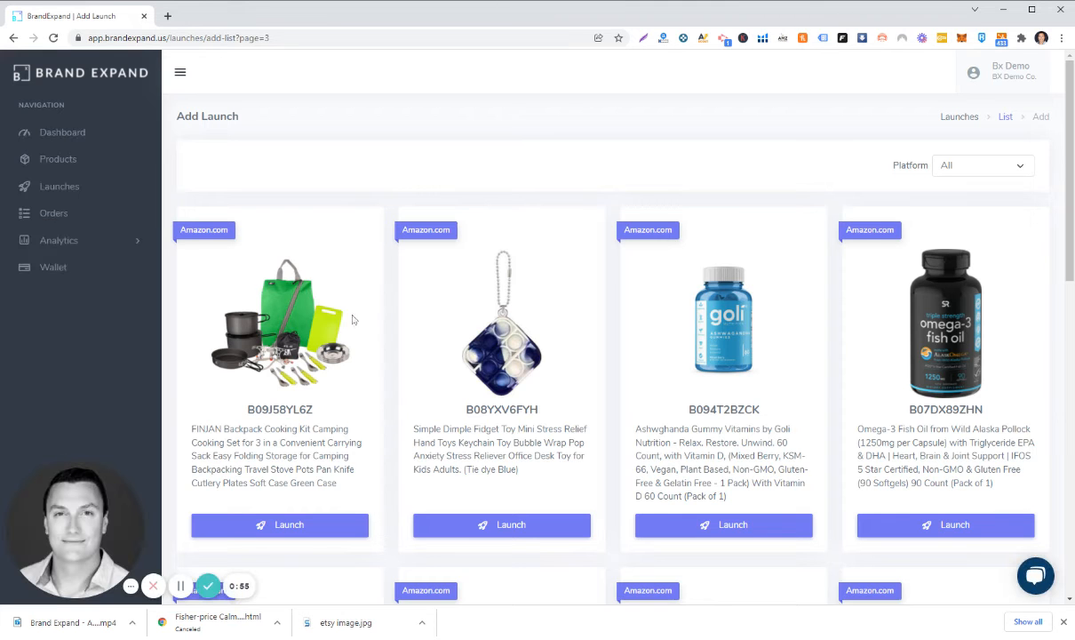
{"action": "scroll", "coordinate": [356, 205], "scroll_direction": "down", "scroll_amount": 5}
{"action": "scroll", "coordinate": [313, 229], "scroll_direction": "down", "scroll_amount": 4}
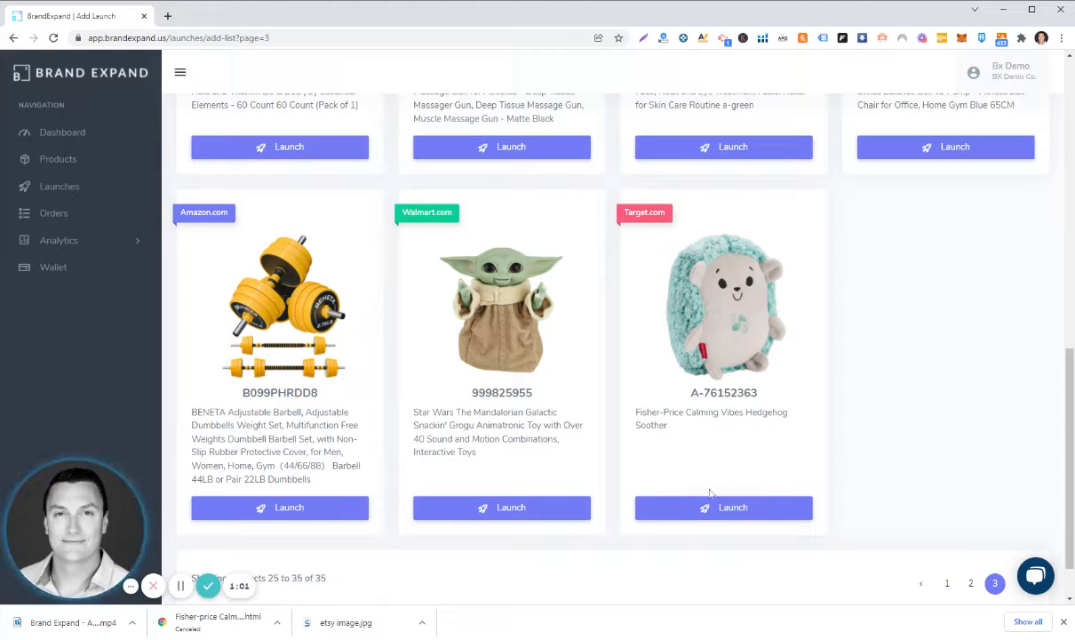
{"action": "left_click", "coordinate": [716, 516]}
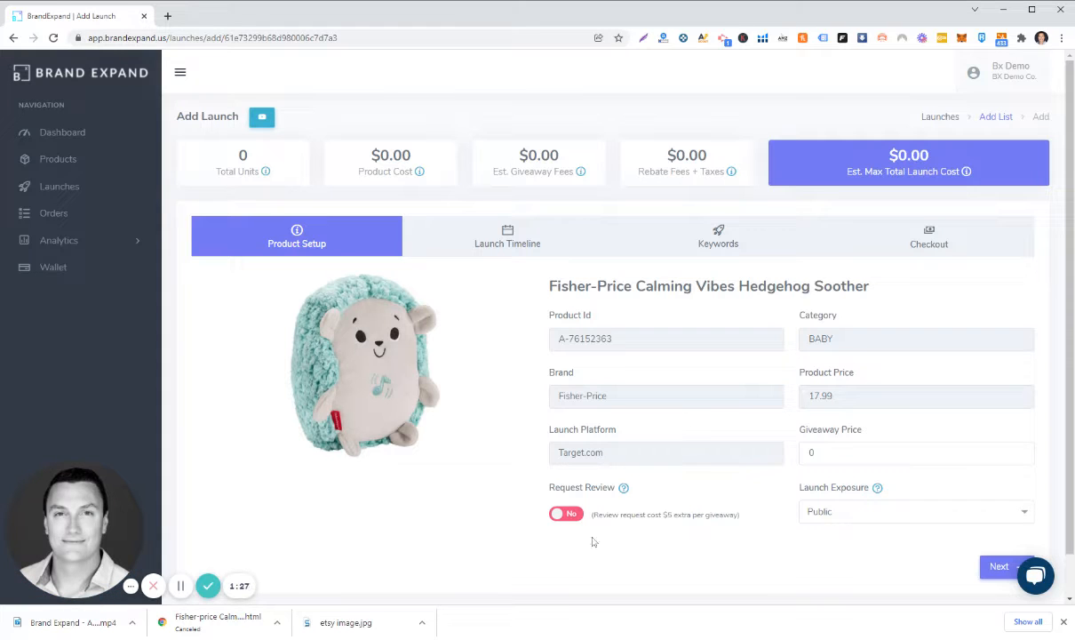
Step: Enable the review request for the hedgehog product and set its giveaway price to 1.79
{"action": "left_click", "coordinate": [565, 514]}
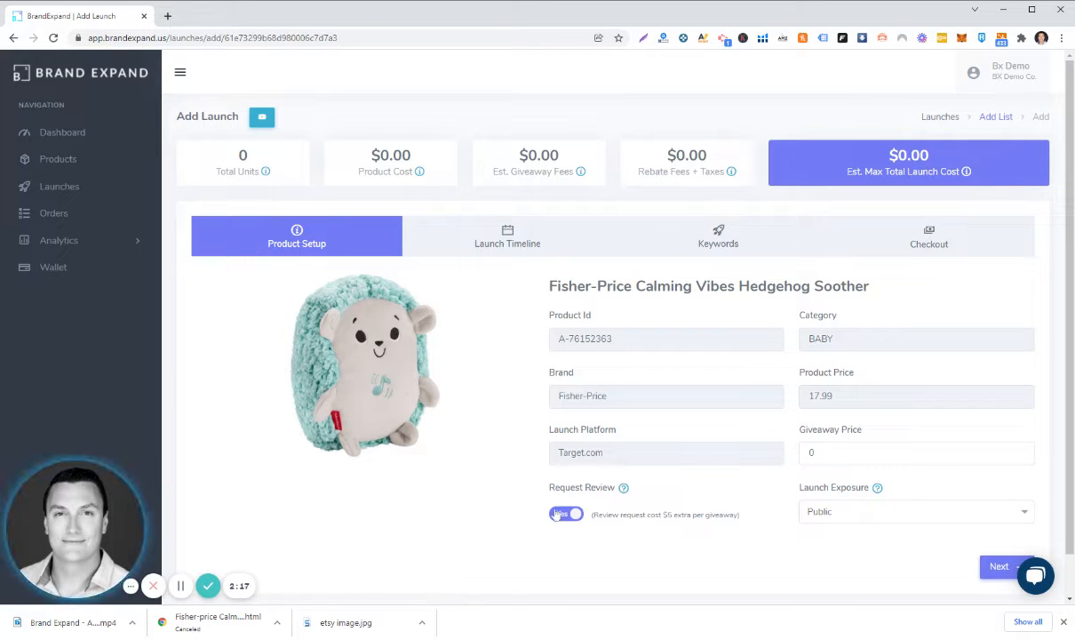
{"action": "left_click_drag", "start_coordinate": [821, 454], "coordinate": [766, 480]}
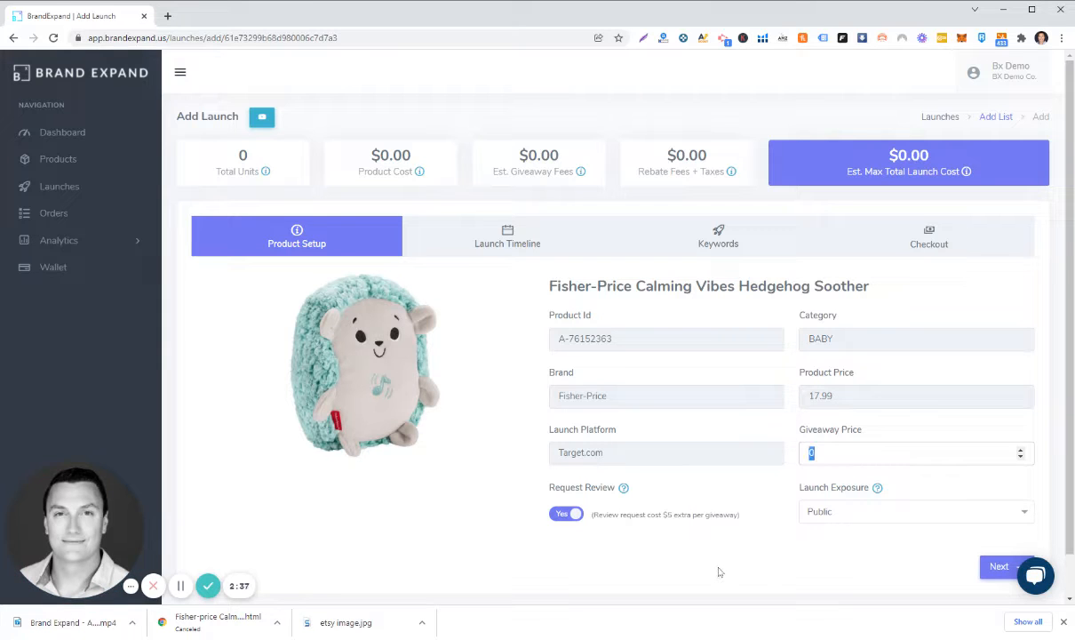
{"action": "type", "text": "1"}
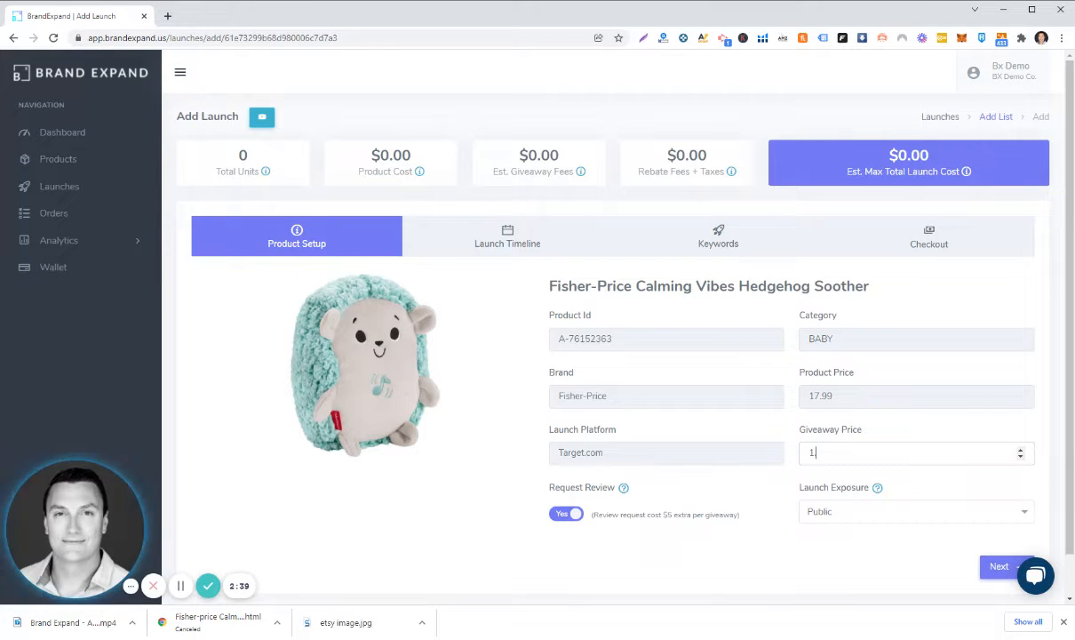
{"action": "type", "text": ".79"}
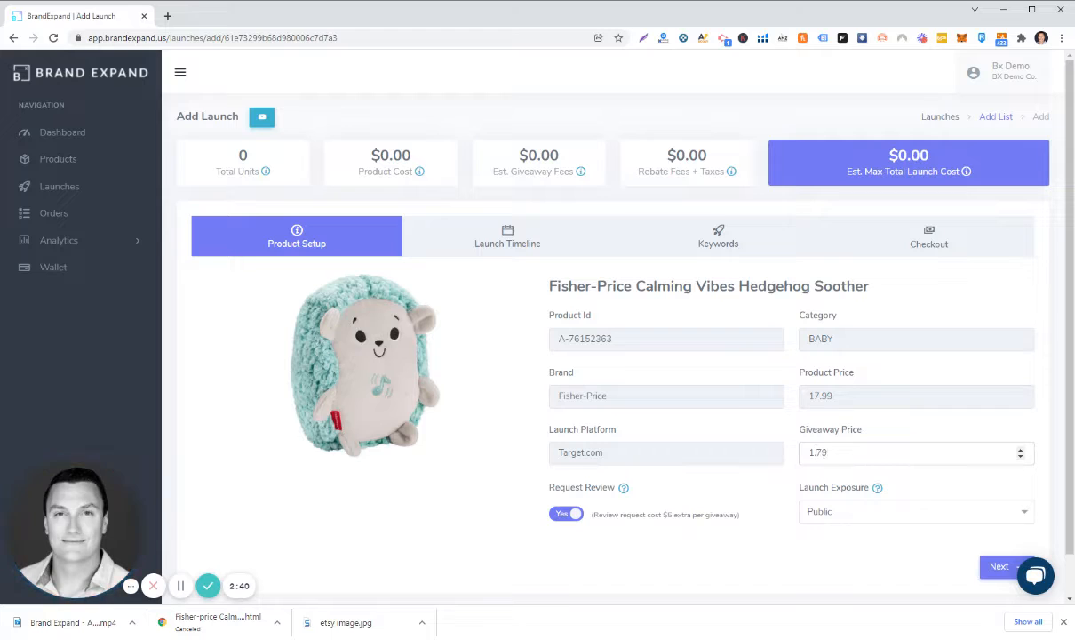
{"action": "left_click", "coordinate": [786, 524]}
{"action": "left_click_drag", "start_coordinate": [837, 454], "coordinate": [746, 506]}
{"action": "left_click", "coordinate": [829, 453]}
Step: Continue to the Launch Timeline stage, set the units per day to 1 and check the product cost
{"action": "scroll", "coordinate": [947, 534], "scroll_direction": "down", "scroll_amount": 1}
{"action": "scroll", "coordinate": [947, 534], "scroll_direction": "down", "scroll_amount": 1}
{"action": "left_click", "coordinate": [996, 521]}
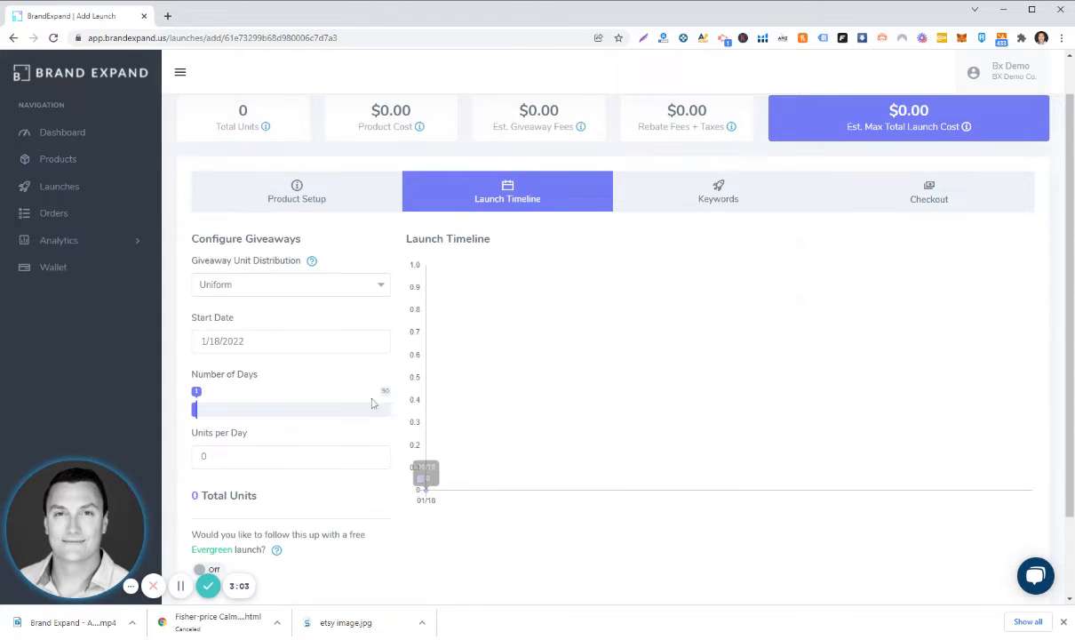
{"action": "left_click_drag", "start_coordinate": [221, 457], "coordinate": [175, 455]}
{"action": "type", "text": "1"}
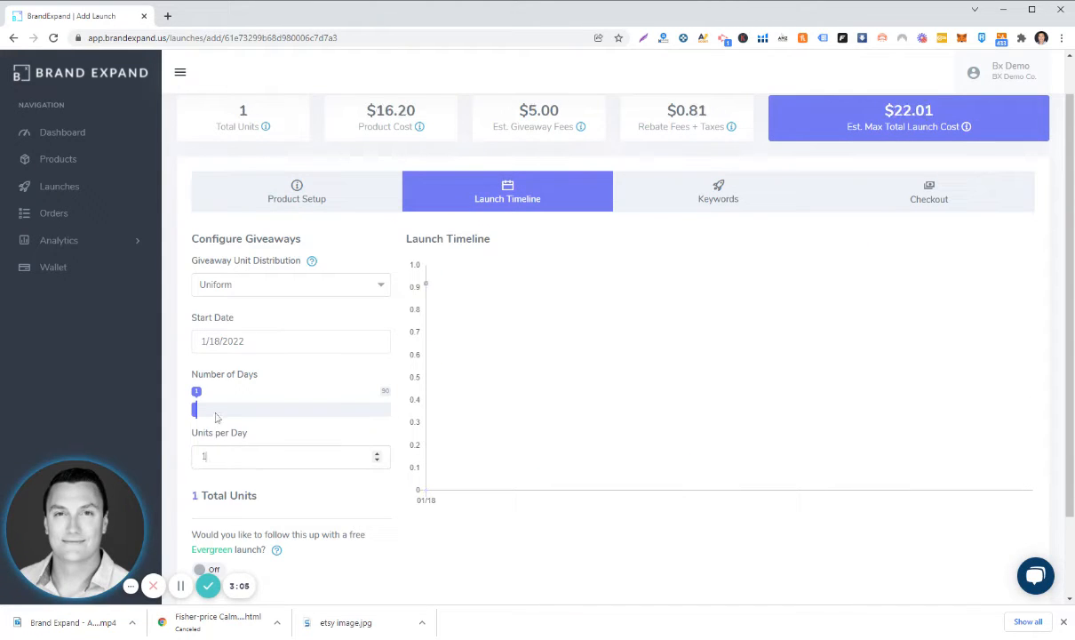
{"action": "left_click_drag", "start_coordinate": [417, 111], "coordinate": [360, 116]}
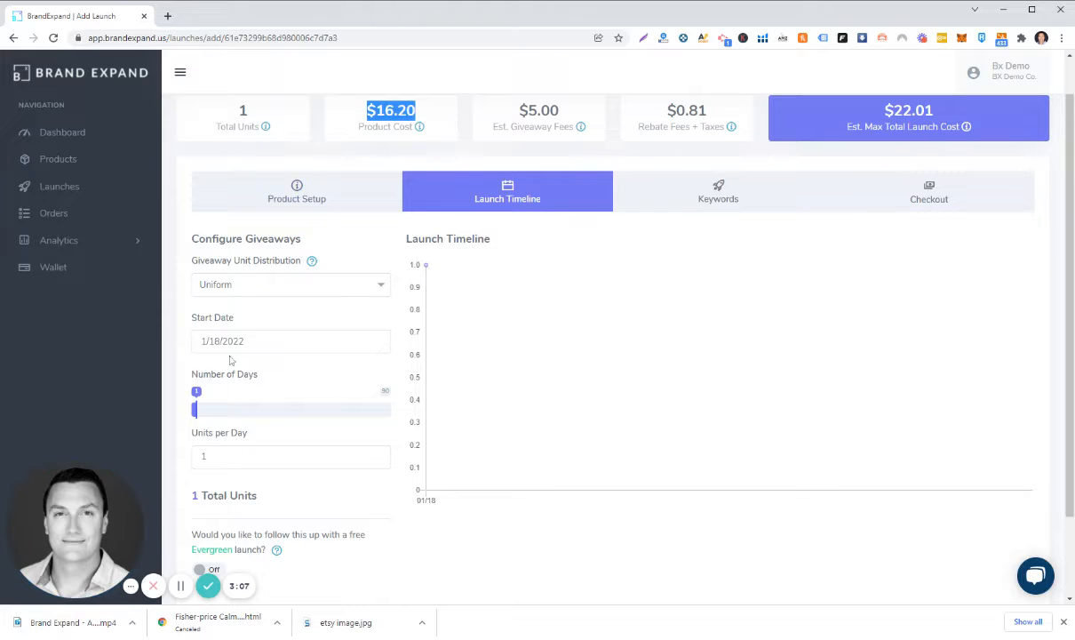
Step: Return to the Product Setup stage and set the giveaway price to 0
{"action": "scroll", "coordinate": [391, 506], "scroll_direction": "down", "scroll_amount": 2}
{"action": "left_click", "coordinate": [940, 521]}
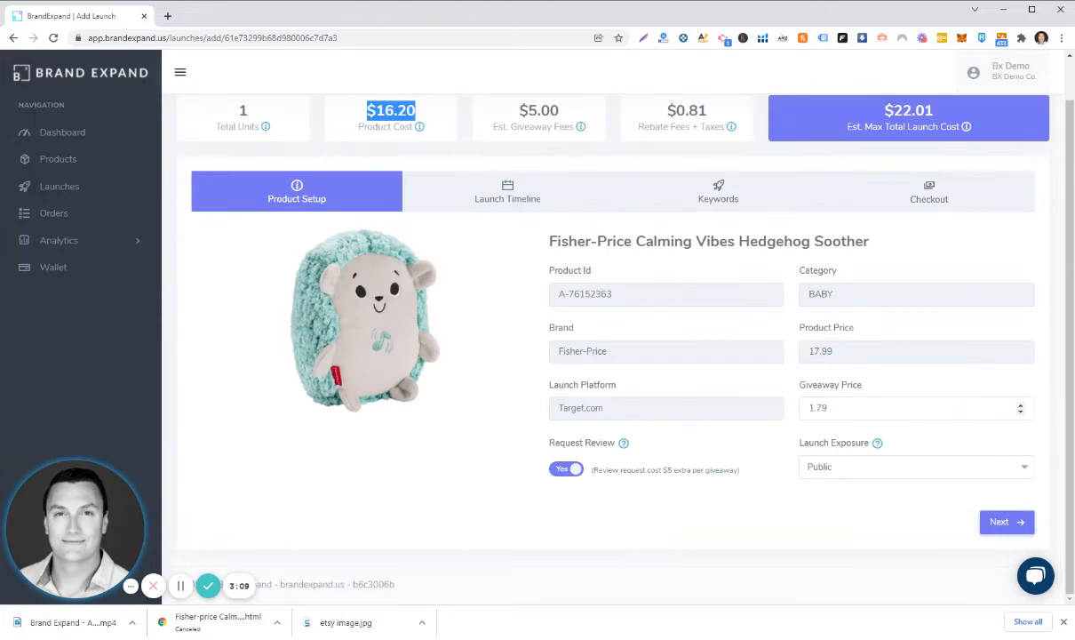
{"action": "left_click_drag", "start_coordinate": [851, 407], "coordinate": [690, 496]}
{"action": "left_click_drag", "start_coordinate": [849, 354], "coordinate": [792, 464]}
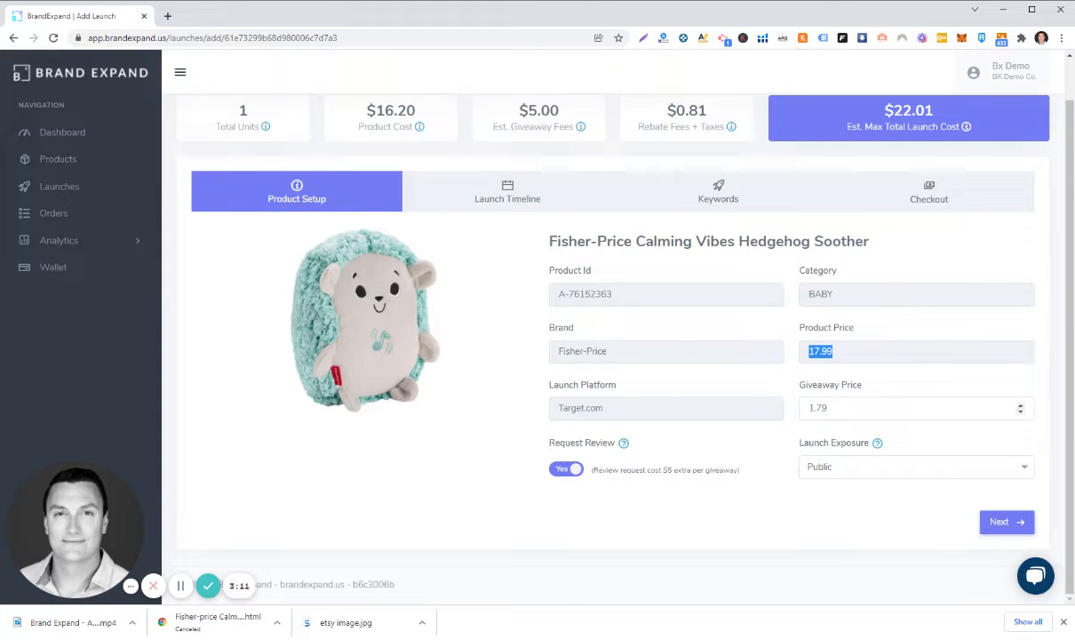
{"action": "left_click_drag", "start_coordinate": [831, 407], "coordinate": [631, 485]}
{"action": "type", "text": "0"}
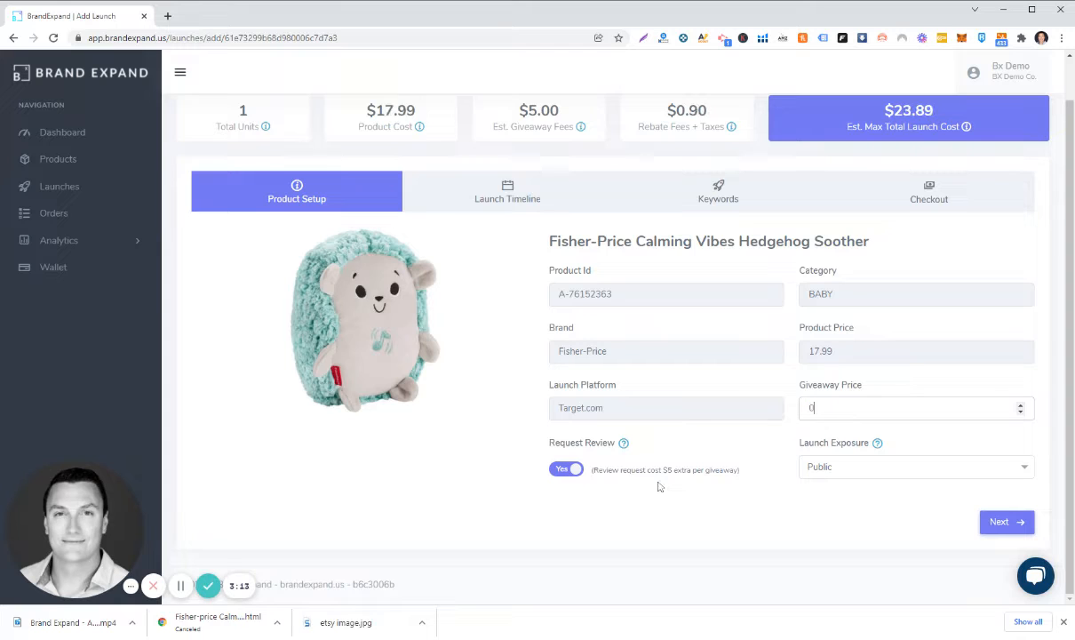
{"action": "left_click", "coordinate": [771, 452]}
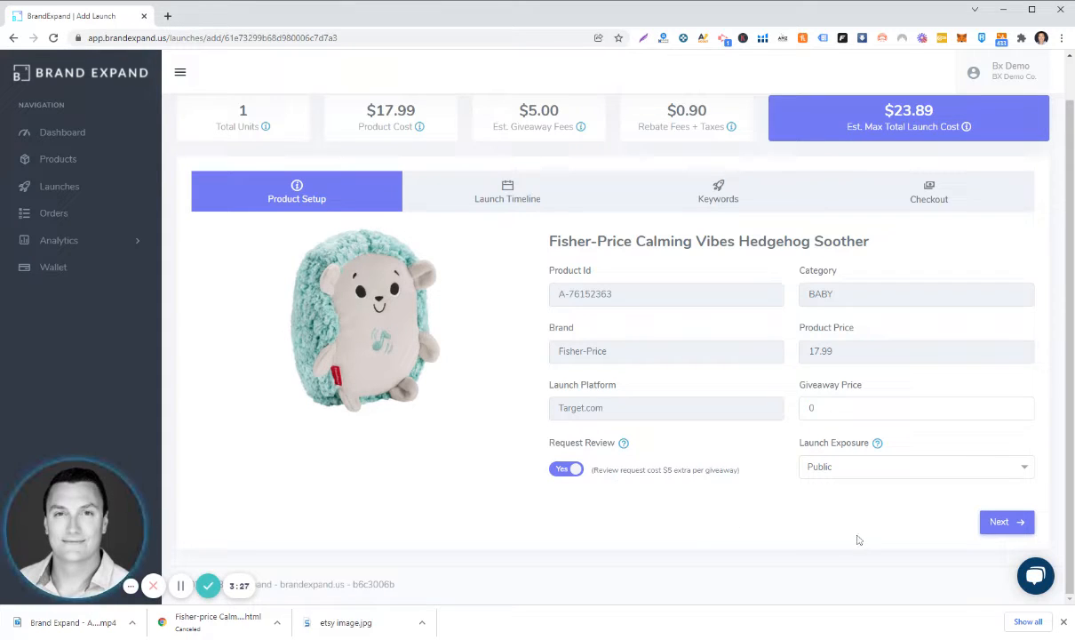
Step: Try the Private launch exposure and restore it to Public
{"action": "left_click", "coordinate": [869, 476]}
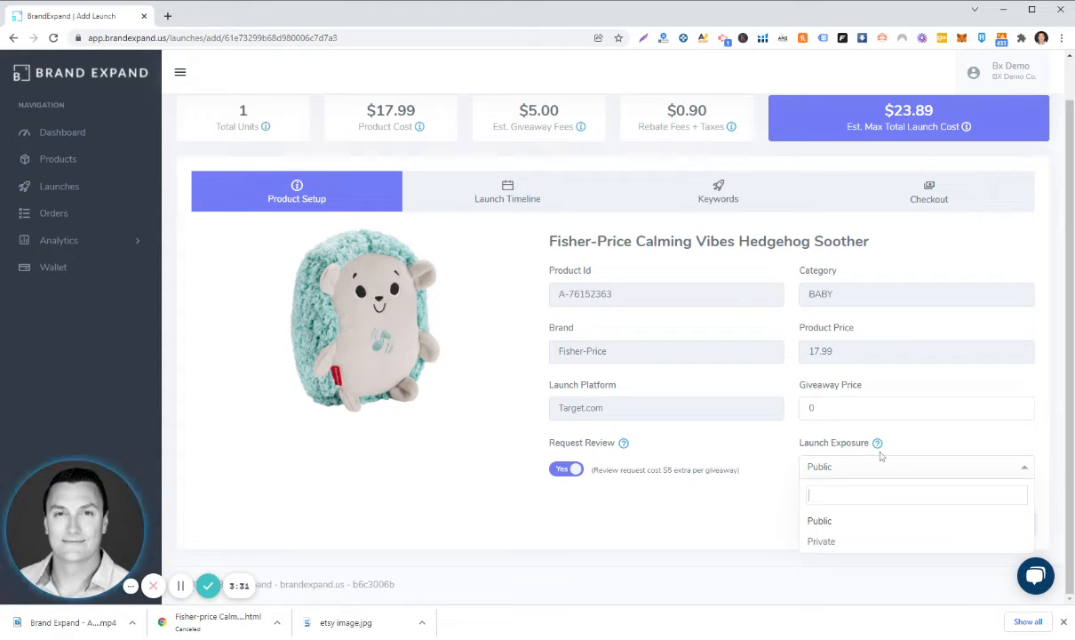
{"action": "left_click", "coordinate": [859, 540]}
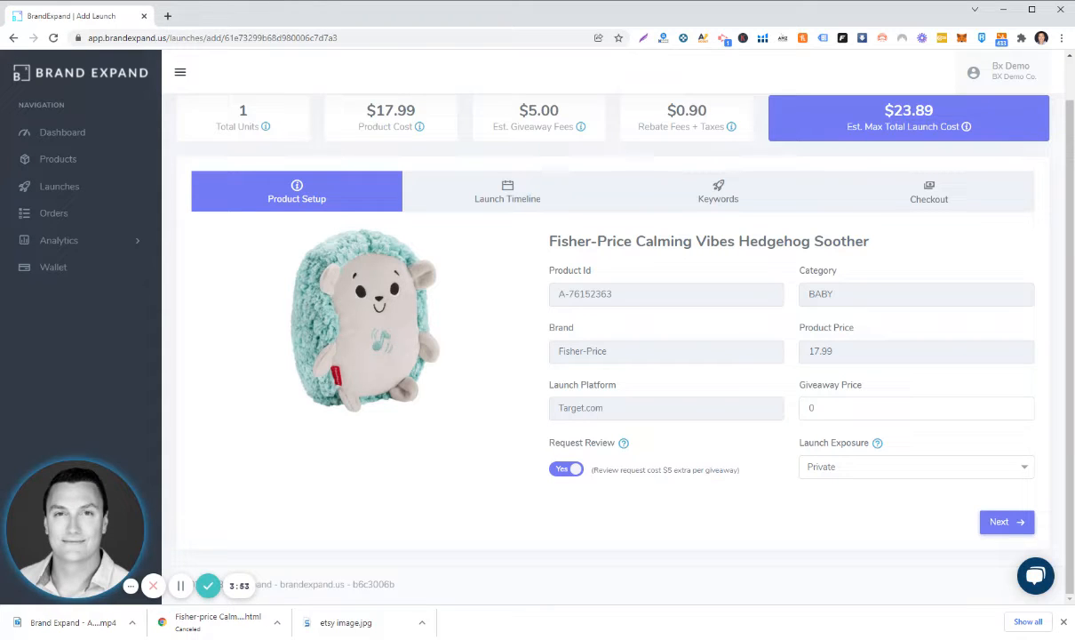
{"action": "left_click", "coordinate": [859, 470]}
{"action": "left_click", "coordinate": [840, 521]}
Step: Proceed to the Launch Timeline stage and set a uniform giveaway of 10 units per day over 20 days
{"action": "left_click", "coordinate": [1001, 522]}
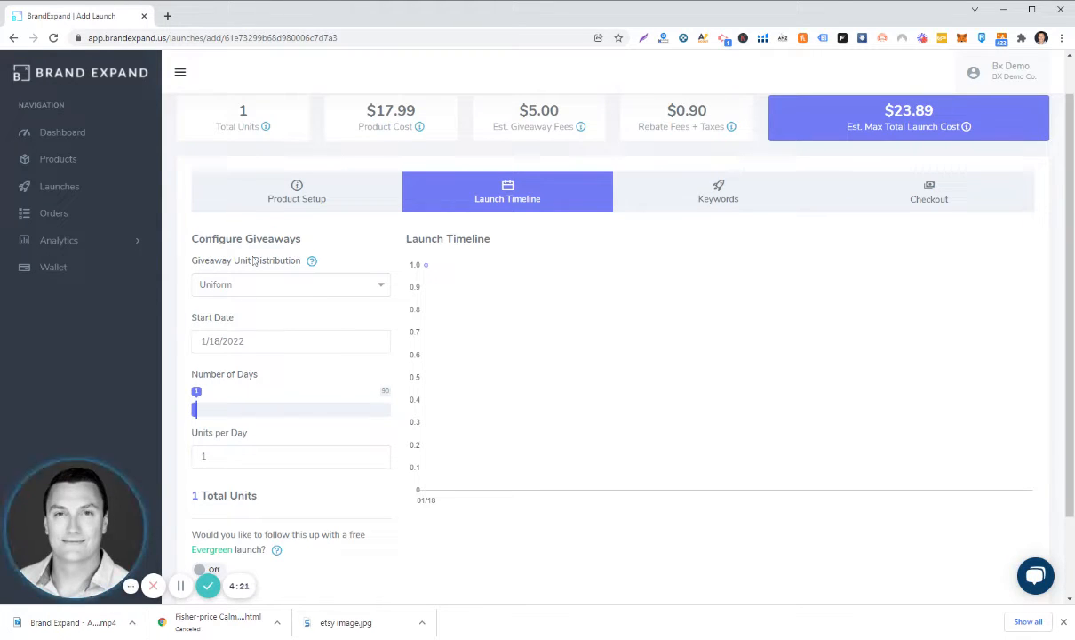
{"action": "left_click_drag", "start_coordinate": [224, 409], "coordinate": [240, 413]}
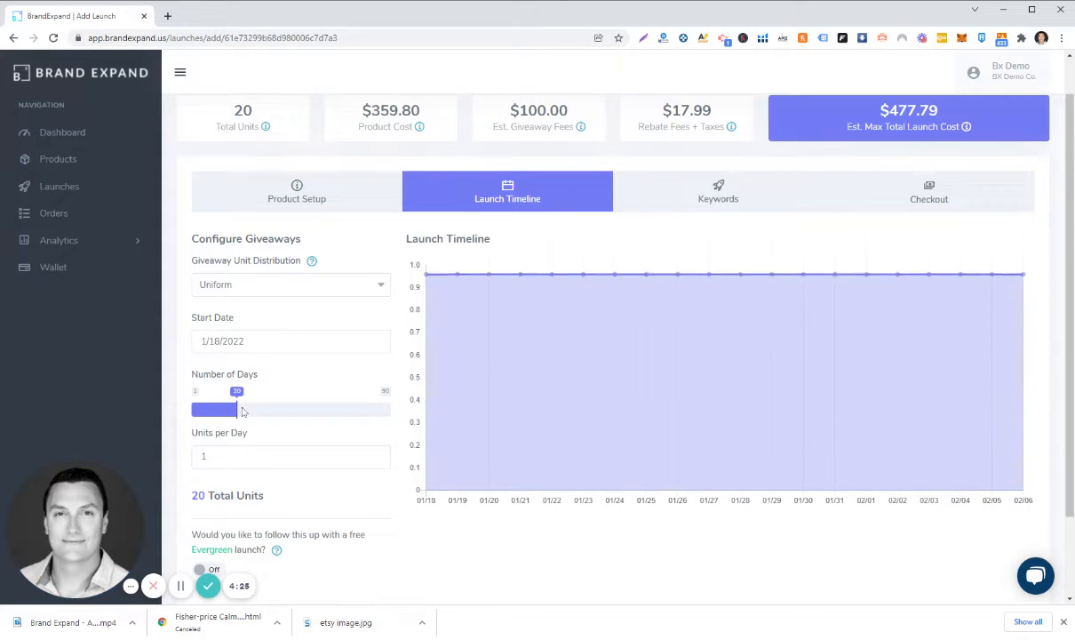
{"action": "type", "text": "0"}
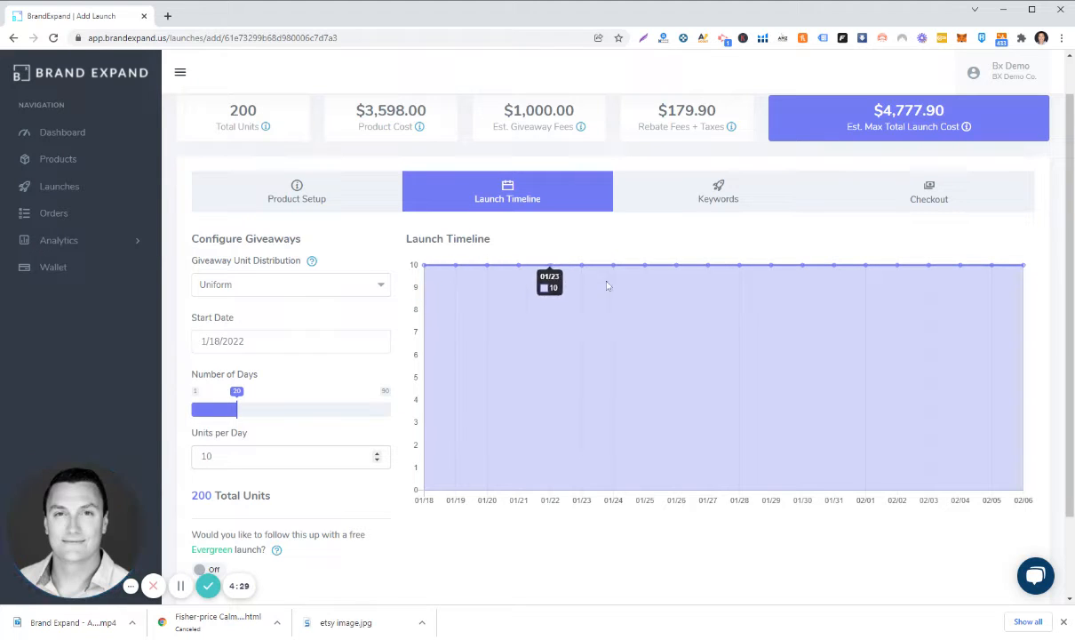
{"action": "double_click", "coordinate": [201, 495]}
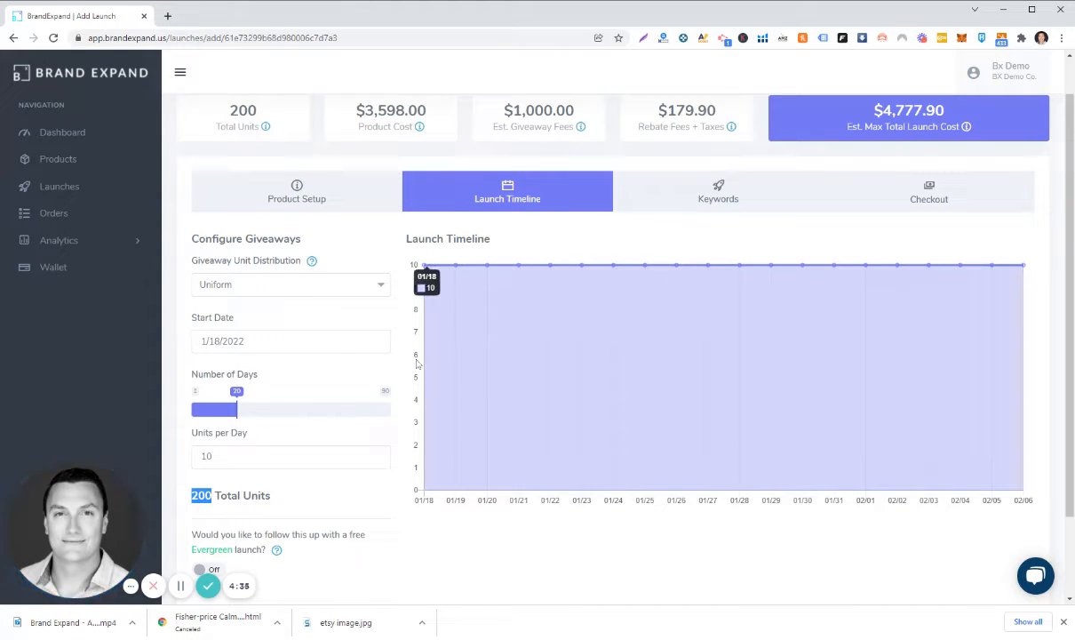
Step: Switch the giveaway unit distribution to Custom and set the number of days to 20
{"action": "left_click", "coordinate": [364, 284]}
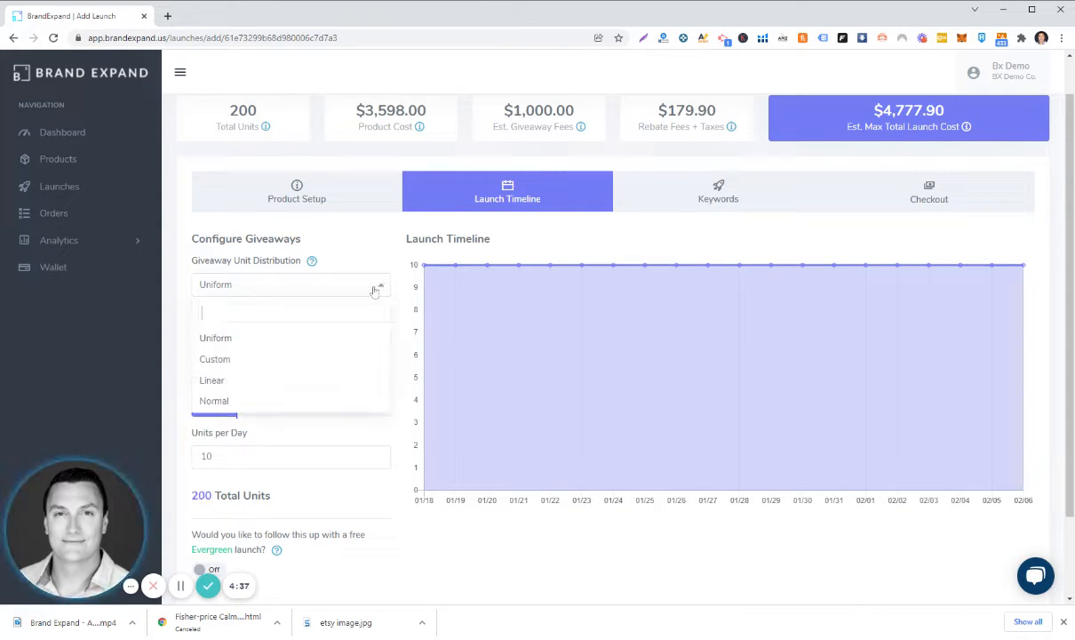
{"action": "left_click", "coordinate": [252, 359]}
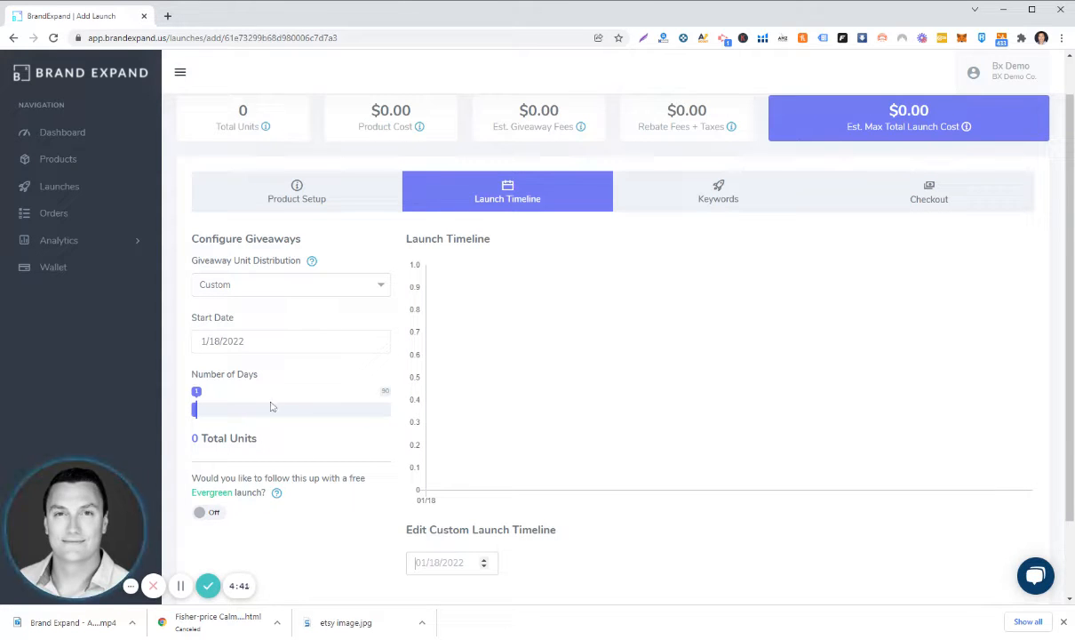
{"action": "left_click", "coordinate": [234, 411]}
{"action": "left_click_drag", "start_coordinate": [233, 414], "coordinate": [238, 415]}
{"action": "scroll", "coordinate": [355, 417], "scroll_direction": "down", "scroll_amount": 3}
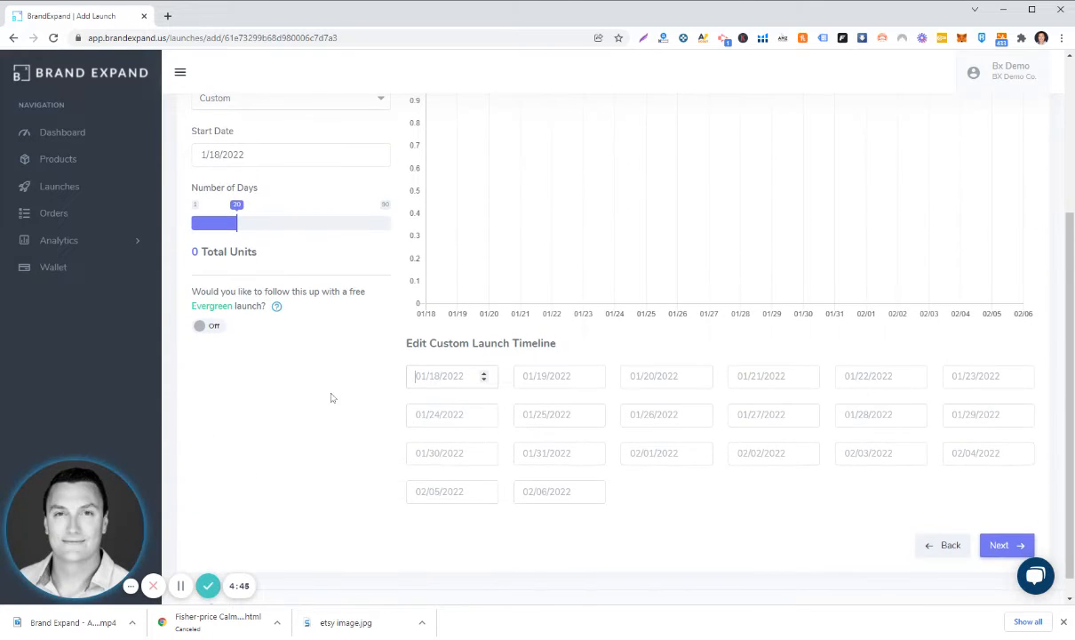
{"action": "scroll", "coordinate": [402, 313], "scroll_direction": "up", "scroll_amount": 2}
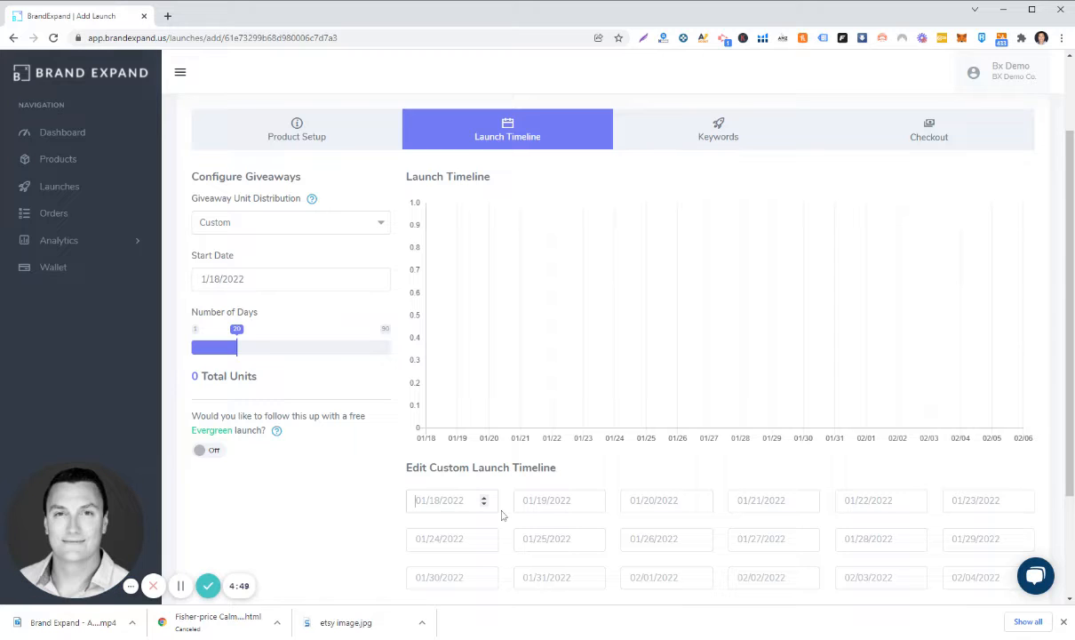
Step: Enter custom daily units of 1, 2, 12, 1, 3, 4 and 5 for 01/18 through 01/24
{"action": "type", "text": "1"}
{"action": "key", "text": "Tab"}
{"action": "type", "text": "2"}
{"action": "key", "text": "Tab"}
{"action": "type", "text": "12"}
{"action": "key", "text": "Tab"}
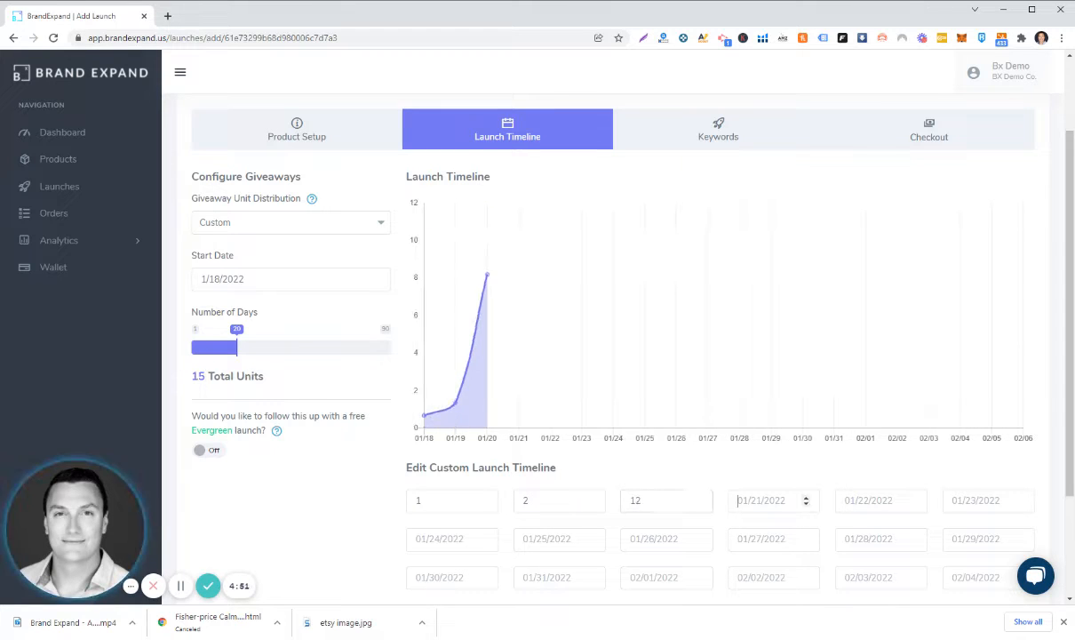
{"action": "type", "text": "1"}
{"action": "key", "text": "Tab"}
{"action": "type", "text": "3"}
{"action": "key", "text": "Tab"}
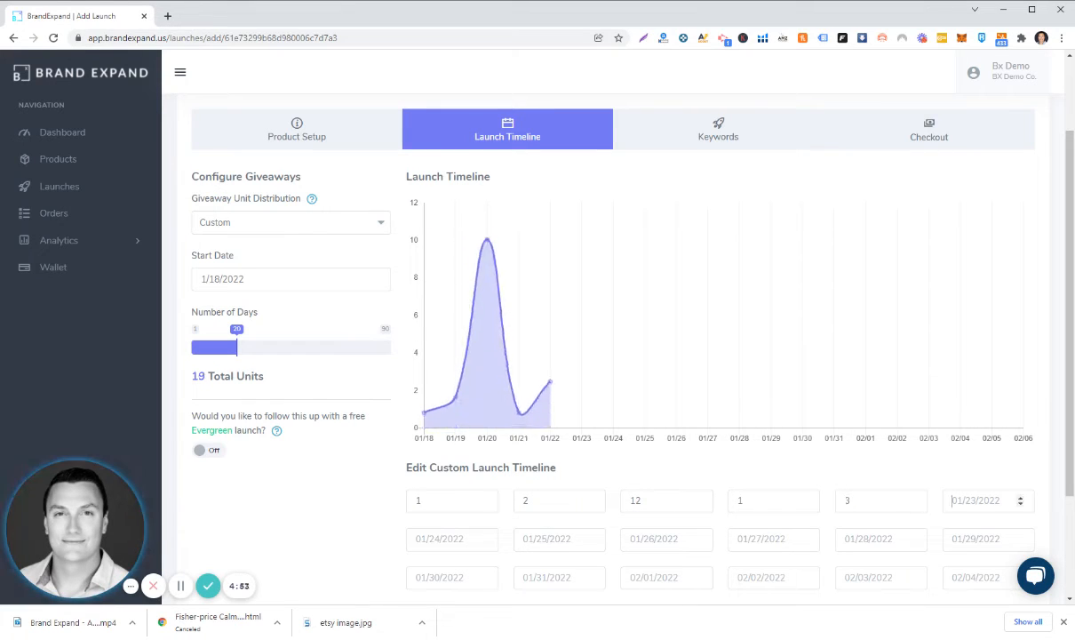
{"action": "type", "text": "4"}
{"action": "key", "text": "Tab"}
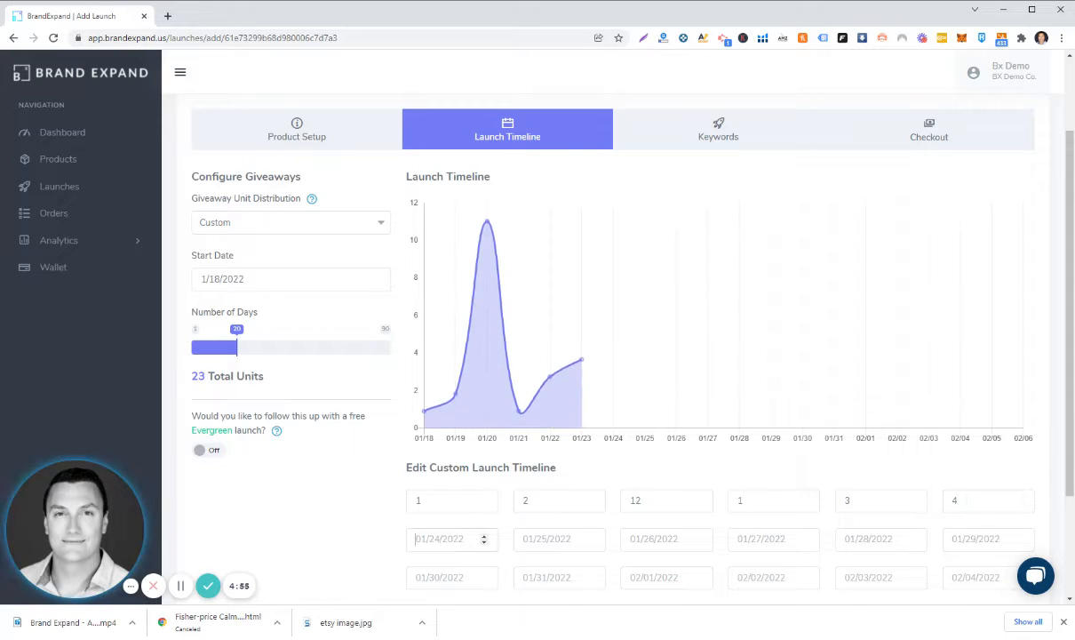
{"action": "type", "text": "5"}
{"action": "key", "text": "Tab"}
Step: Change the custom daily units for 01/20 through 01/24 to 3, 4, 5, 6 and 7
{"action": "key", "text": "shift+Tab"}
{"action": "key", "text": "shift+Tab"}
{"action": "key", "text": "shift+Tab"}
{"action": "key", "text": "shift+Tab"}
{"action": "key", "text": "shift+Tab"}
{"action": "key", "text": "shift+Tab"}
{"action": "key", "text": "shift+Tab"}
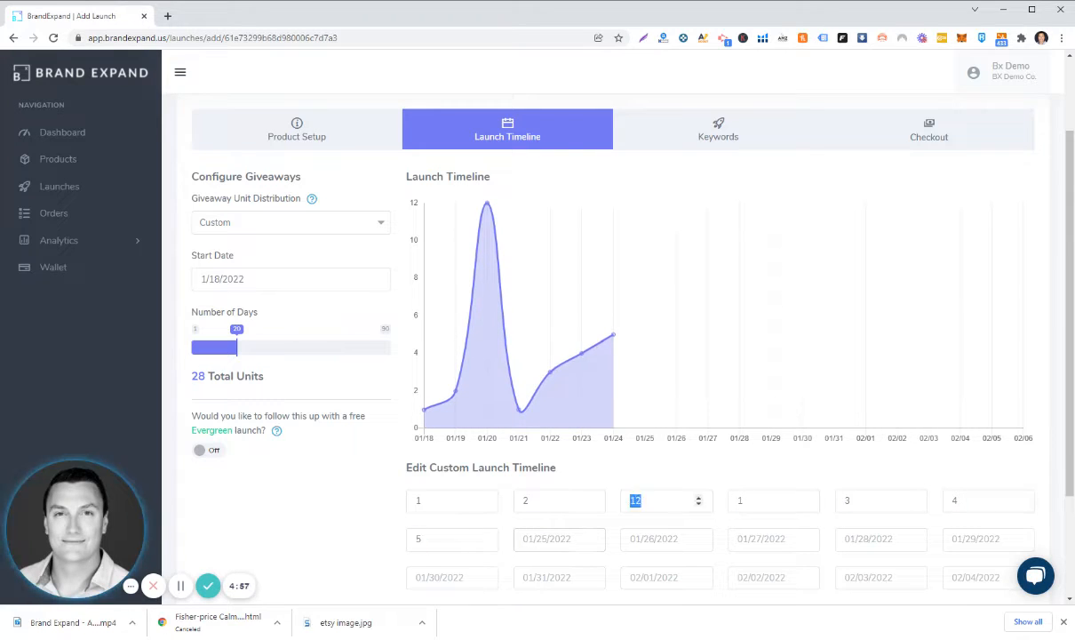
{"action": "key", "text": "Tab"}
{"action": "key", "text": "Tab"}
{"action": "type", "text": "3"}
{"action": "key", "text": "Tab"}
{"action": "type", "text": "4"}
{"action": "key", "text": "Tab"}
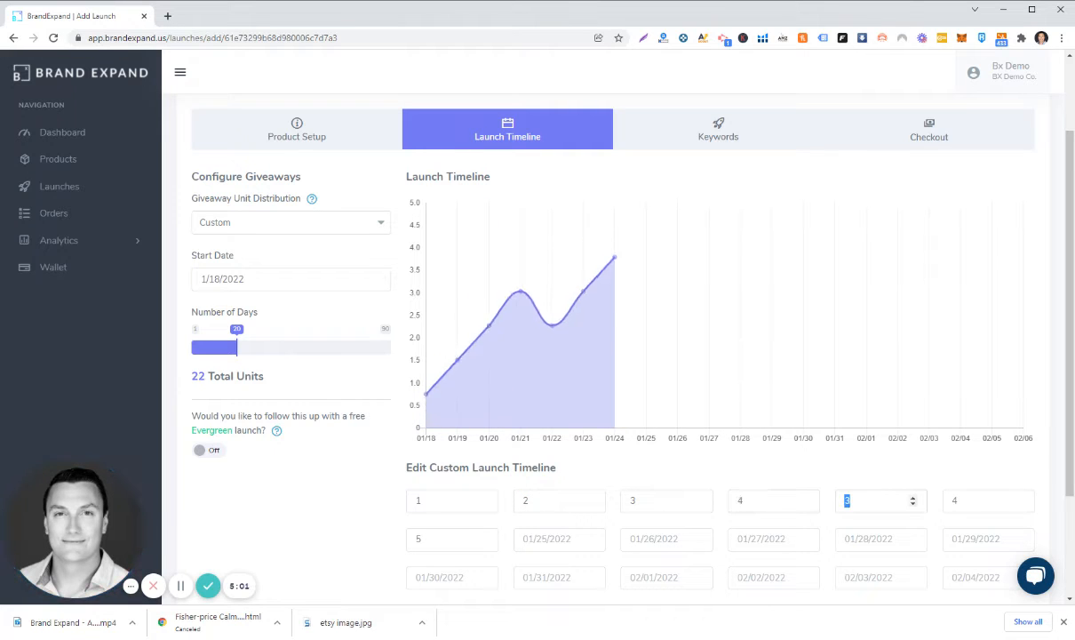
{"action": "type", "text": "5"}
{"action": "key", "text": "Tab"}
{"action": "type", "text": "6"}
{"action": "key", "text": "Tab"}
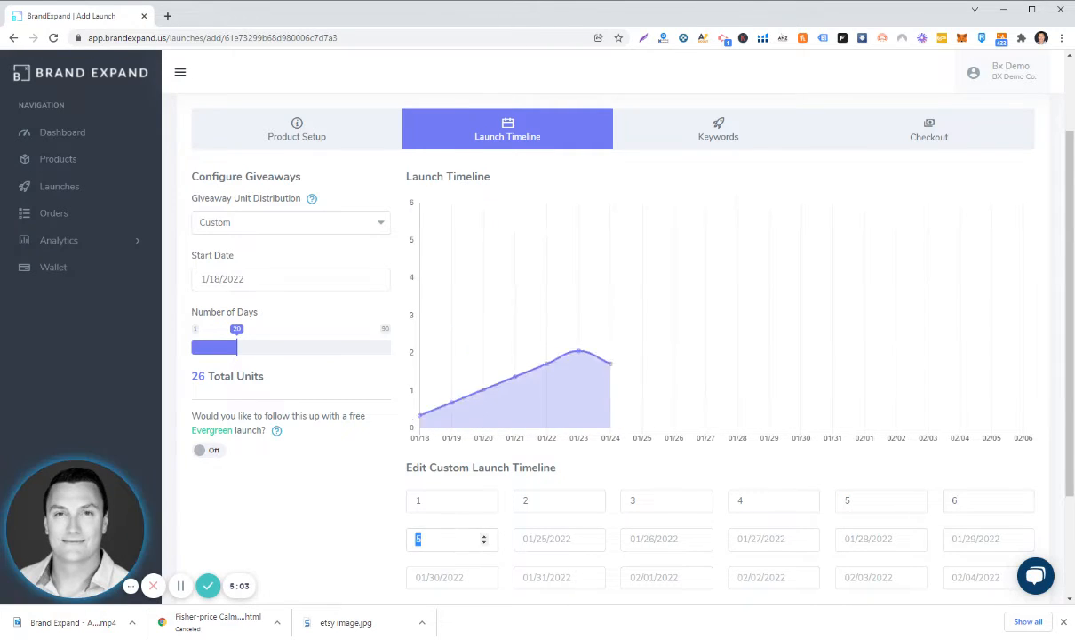
{"action": "type", "text": "7"}
{"action": "key", "text": "Tab"}
Step: Enter custom daily units of 8, 9 and 10 for 01/25, 01/26 and 01/27
{"action": "type", "text": "8"}
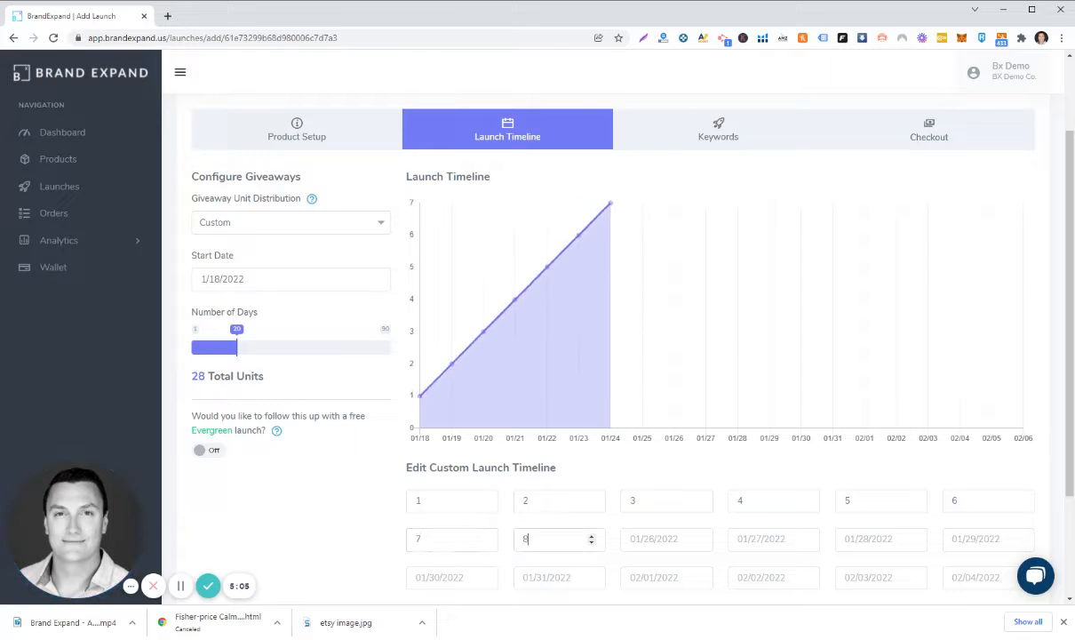
{"action": "key", "text": "Tab"}
{"action": "type", "text": "9"}
{"action": "key", "text": "Tab"}
{"action": "type", "text": "10"}
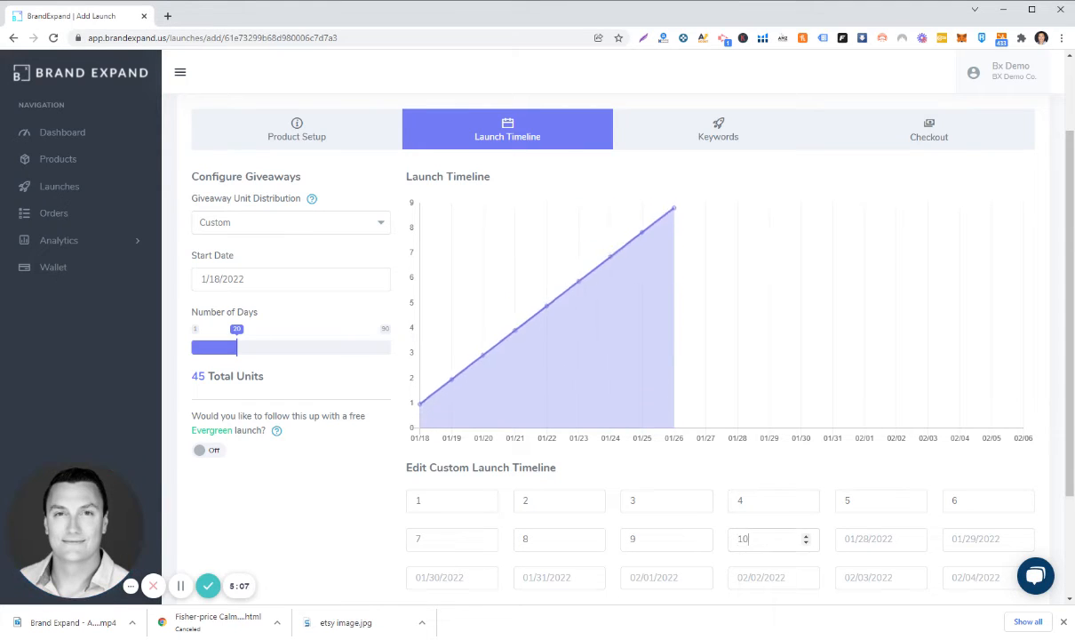
Step: Enter 10 custom daily units for each day from 01/28 through 02/06
{"action": "key", "text": "Tab"}
{"action": "type", "text": "10"}
{"action": "key", "text": "Tab"}
{"action": "type", "text": "10"}
{"action": "key", "text": "Tab"}
{"action": "type", "text": "10"}
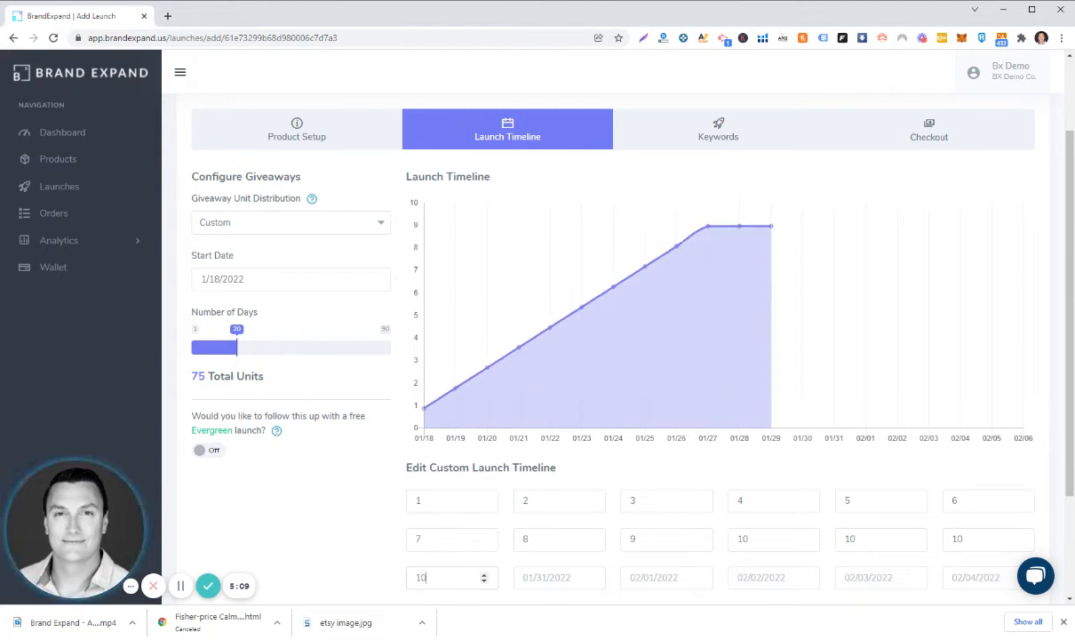
{"action": "key", "text": "Tab"}
{"action": "type", "text": "10"}
{"action": "key", "text": "Tab"}
{"action": "type", "text": "10"}
{"action": "key", "text": "Tab"}
{"action": "type", "text": "10"}
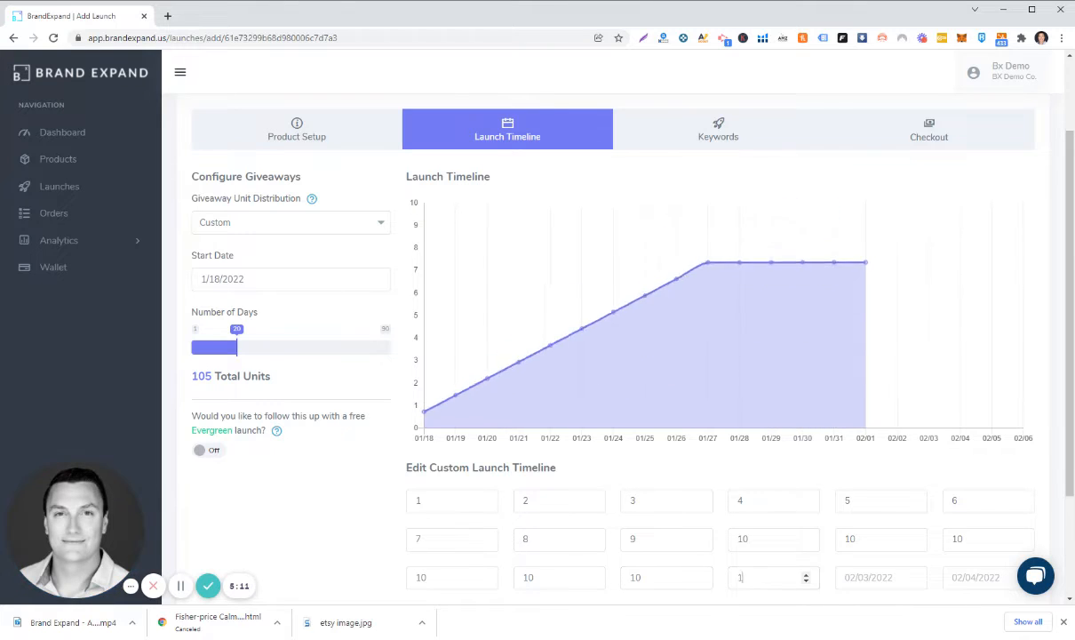
{"action": "key", "text": "Tab"}
{"action": "type", "text": "10"}
{"action": "key", "text": "Tab"}
{"action": "type", "text": "10"}
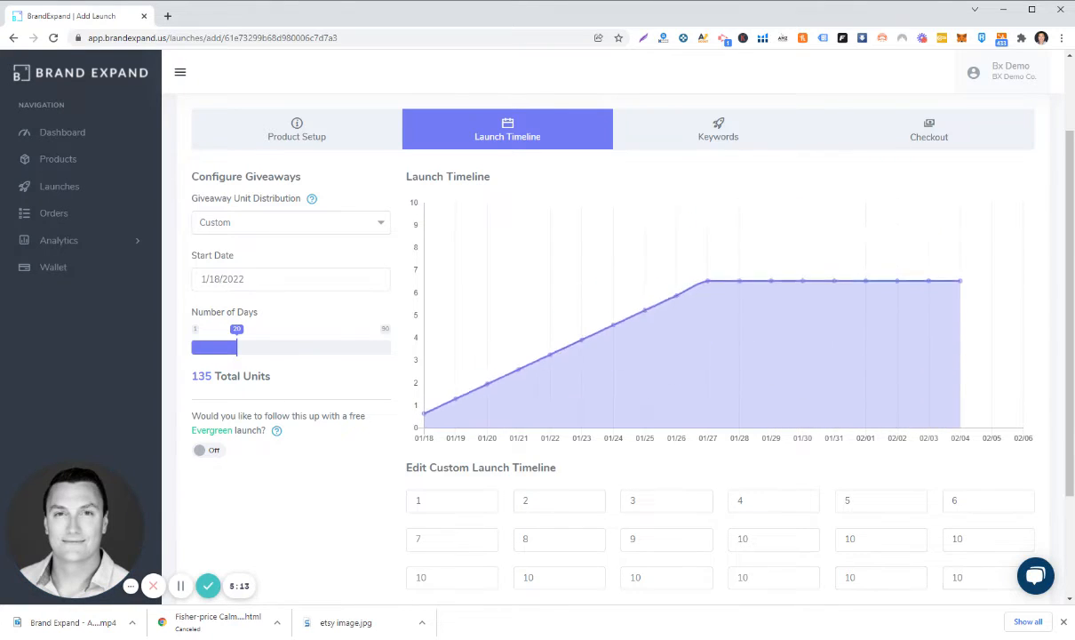
{"action": "key", "text": "Tab"}
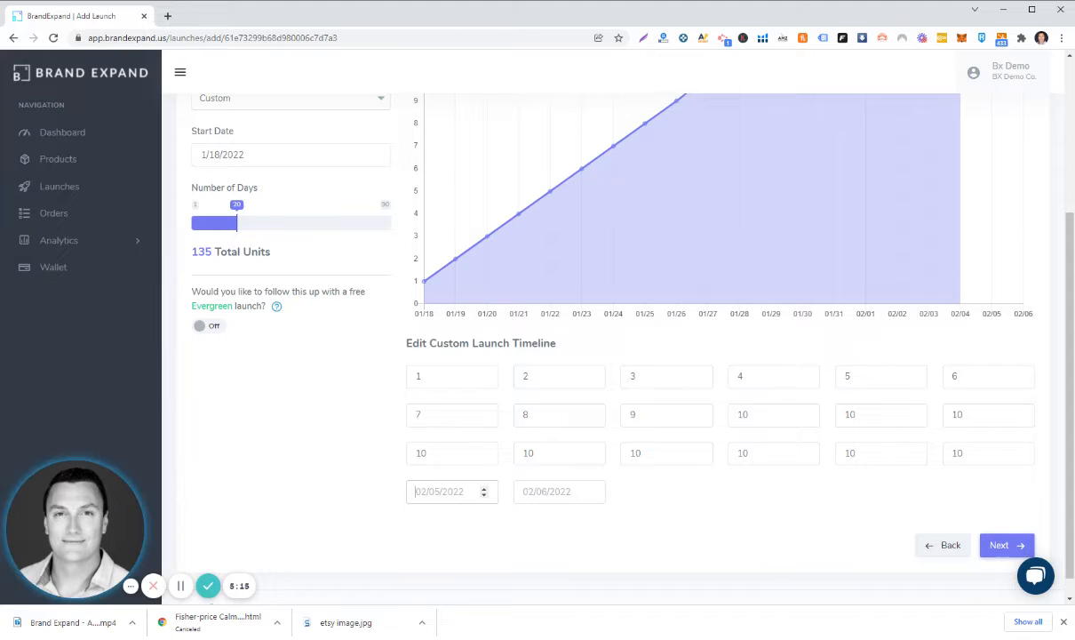
{"action": "type", "text": "10"}
{"action": "key", "text": "Tab"}
{"action": "type", "text": "10"}
{"action": "left_click", "coordinate": [276, 497]}
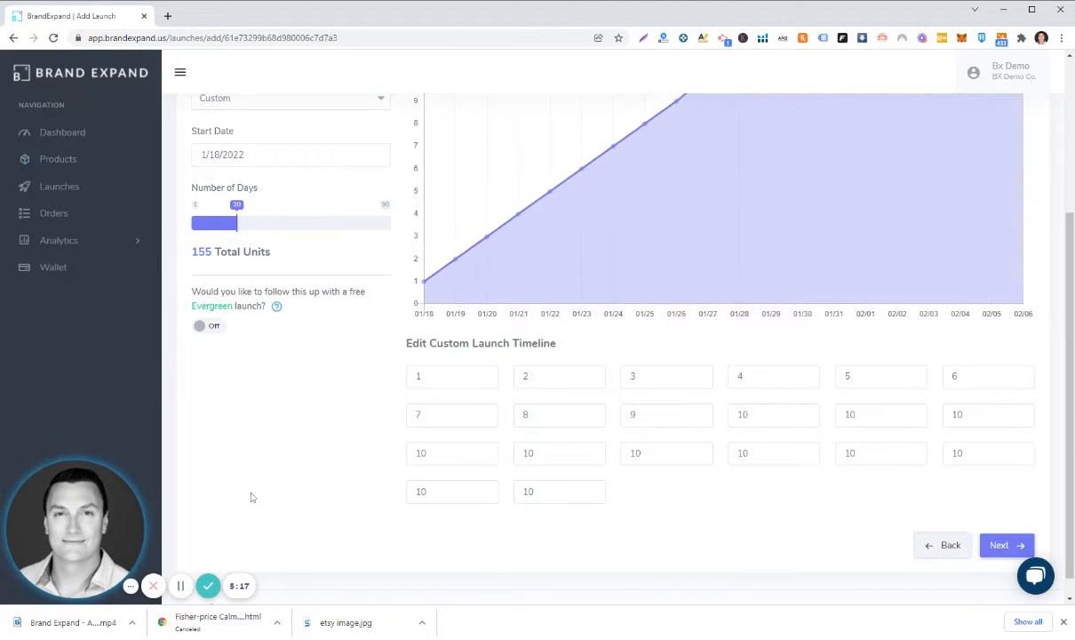
Step: Enable the free Evergreen follow-up launch and set it to 10 units per day for 7 days
{"action": "scroll", "coordinate": [251, 496], "scroll_direction": "up", "scroll_amount": 2}
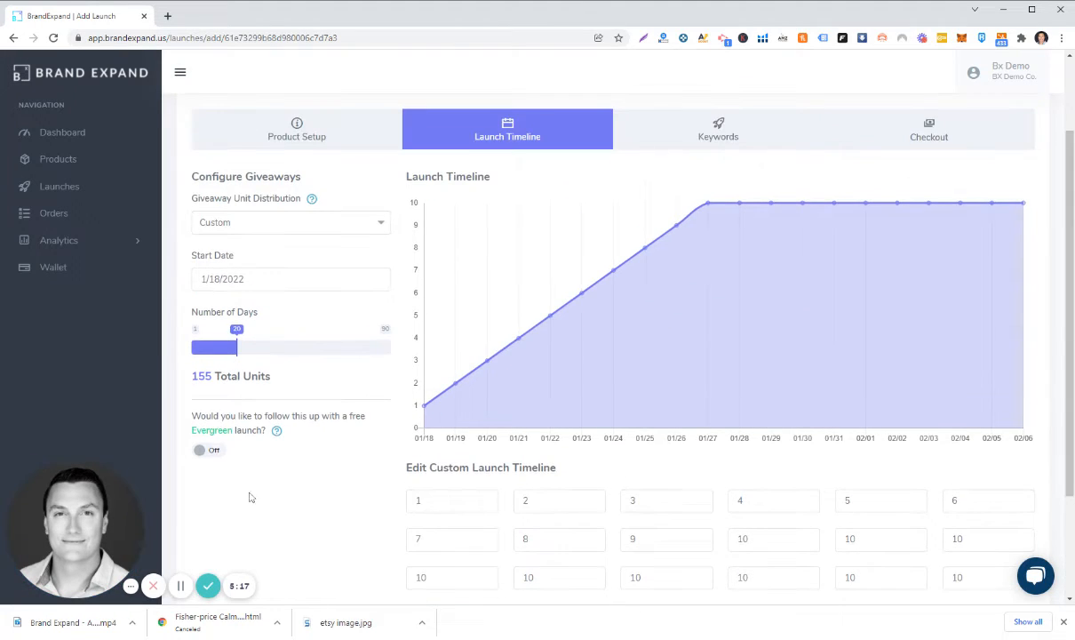
{"action": "left_click", "coordinate": [204, 455]}
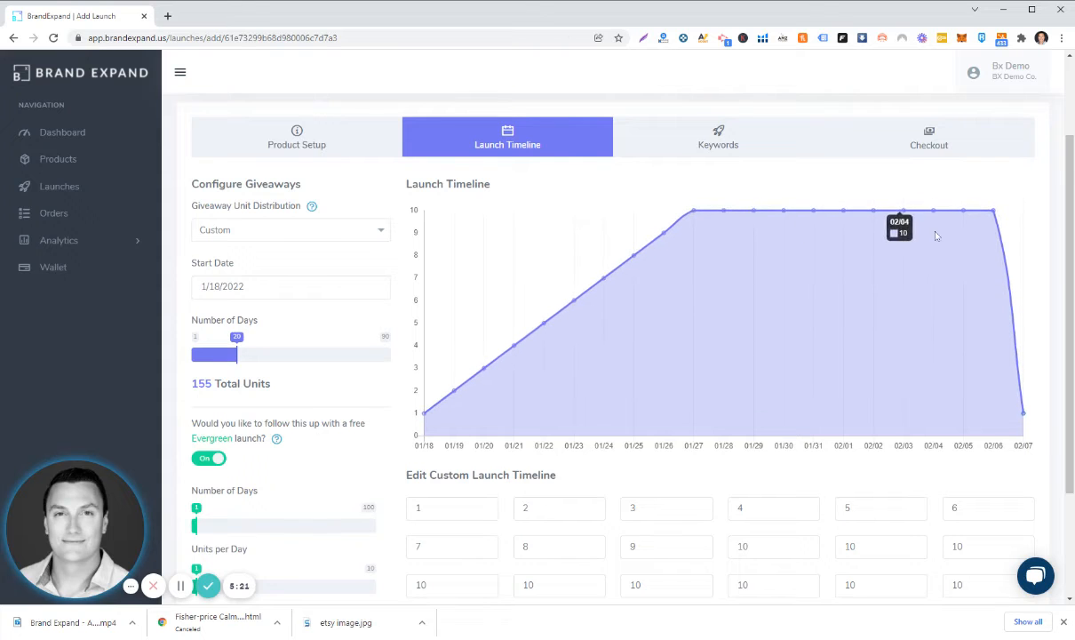
{"action": "scroll", "coordinate": [364, 467], "scroll_direction": "down", "scroll_amount": 2}
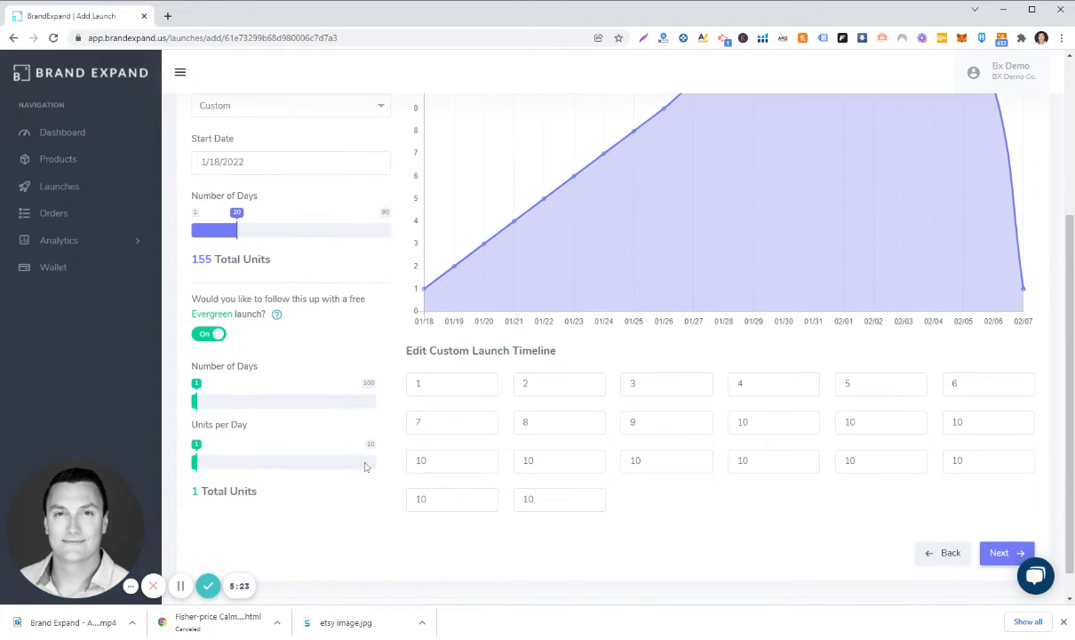
{"action": "left_click", "coordinate": [372, 462]}
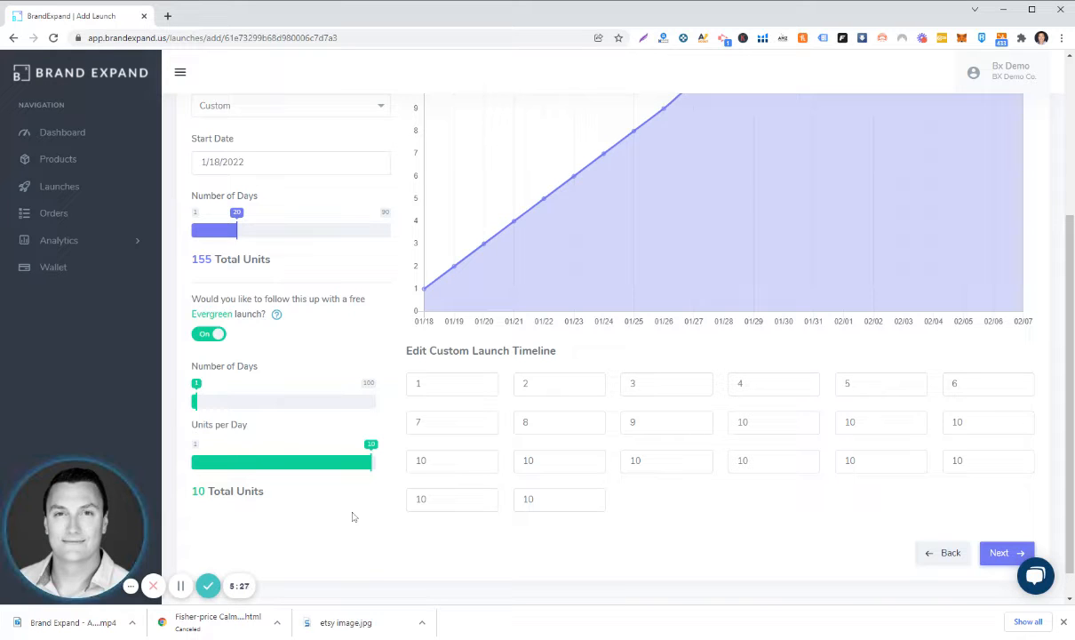
{"action": "scroll", "coordinate": [350, 480], "scroll_direction": "up", "scroll_amount": 1}
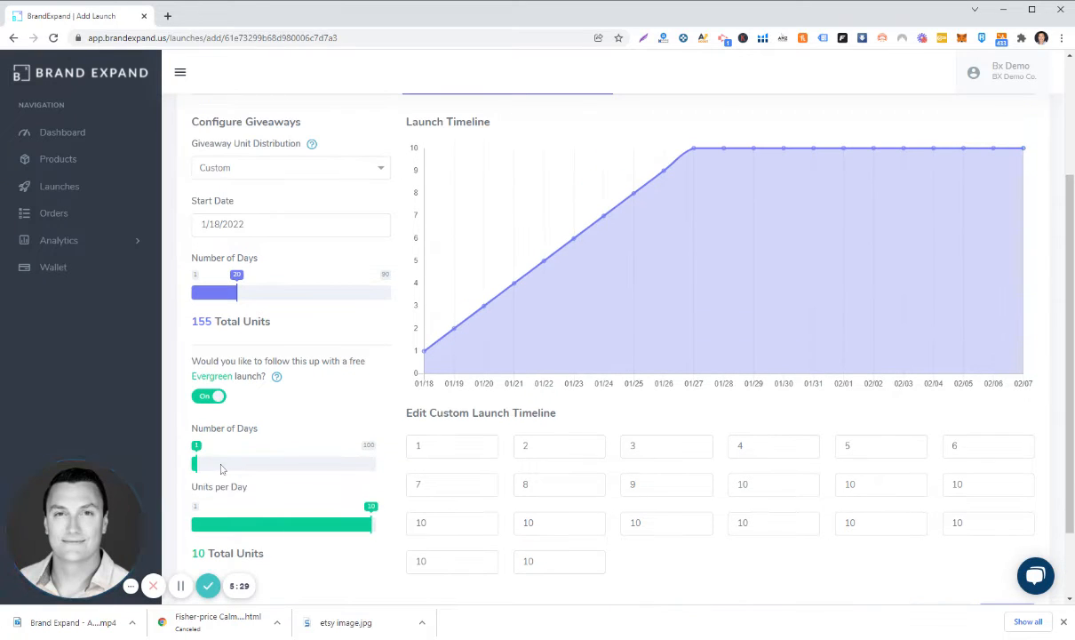
{"action": "left_click_drag", "start_coordinate": [220, 470], "coordinate": [209, 468]}
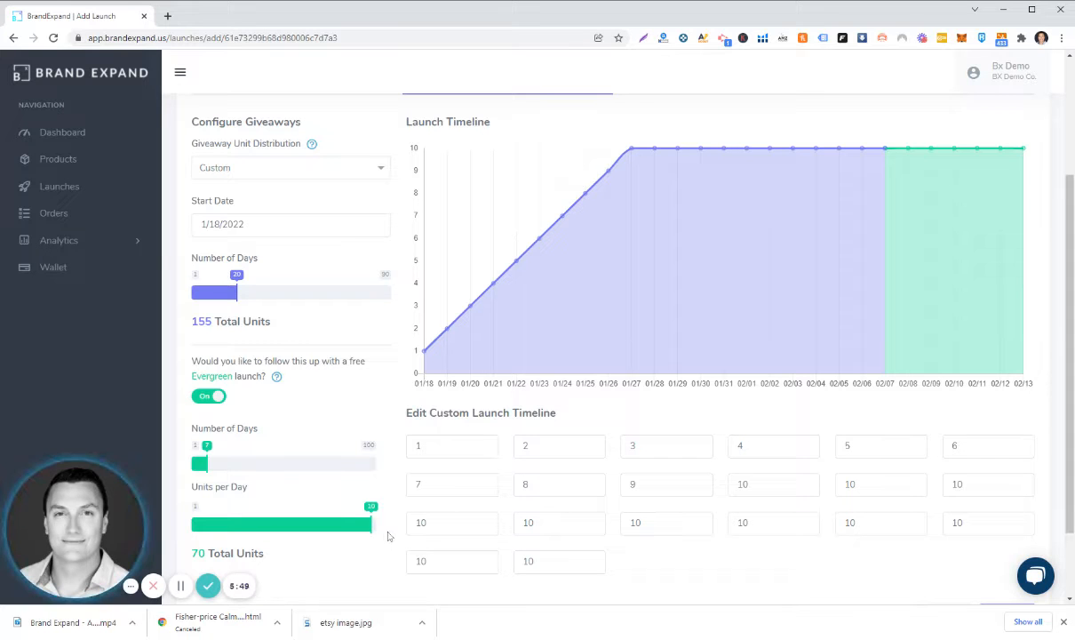
Step: Examine the launch timeline and compare the total units and product cost of the paid giveaway and Evergreen portions
{"action": "scroll", "coordinate": [388, 536], "scroll_direction": "up", "scroll_amount": 2}
{"action": "scroll", "coordinate": [387, 535], "scroll_direction": "down", "scroll_amount": 2}
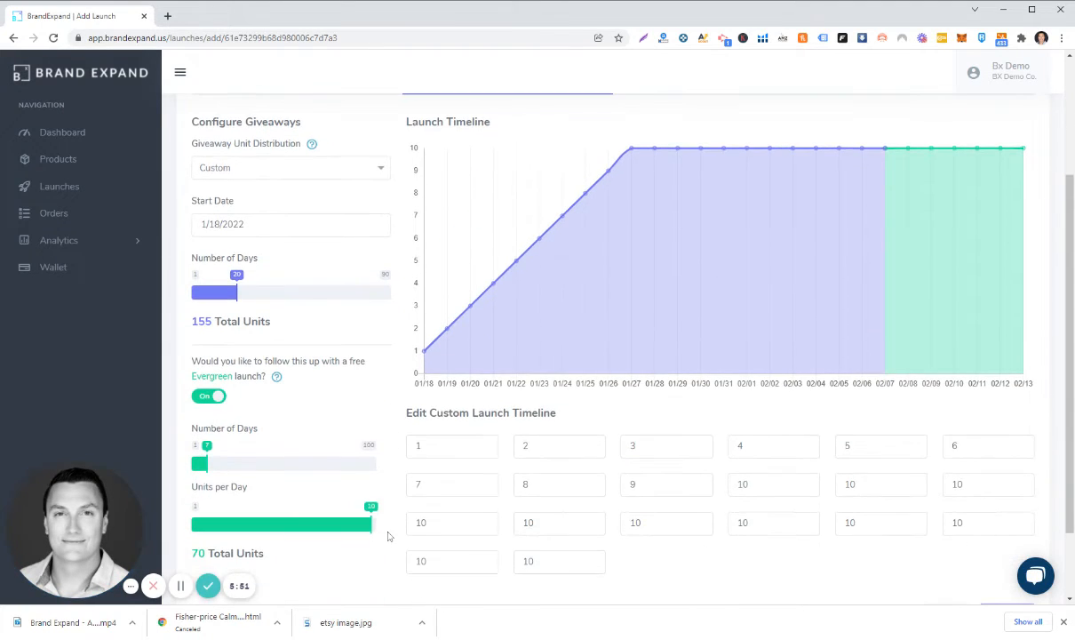
{"action": "scroll", "coordinate": [648, 434], "scroll_direction": "up", "scroll_amount": 2}
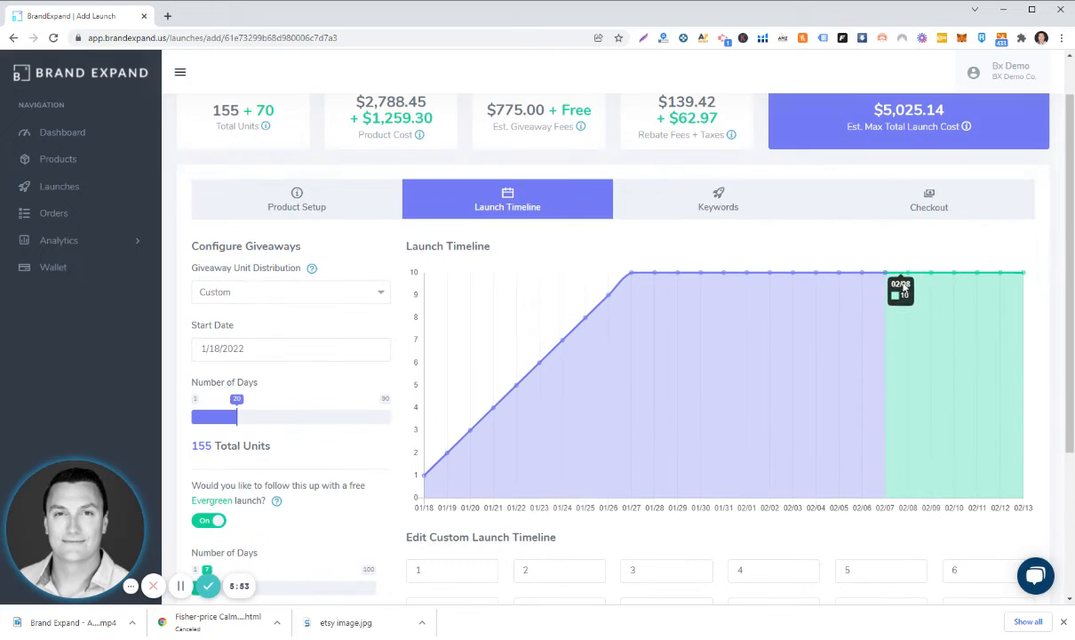
{"action": "scroll", "coordinate": [471, 380], "scroll_direction": "down", "scroll_amount": 1}
{"action": "scroll", "coordinate": [471, 380], "scroll_direction": "down", "scroll_amount": 2}
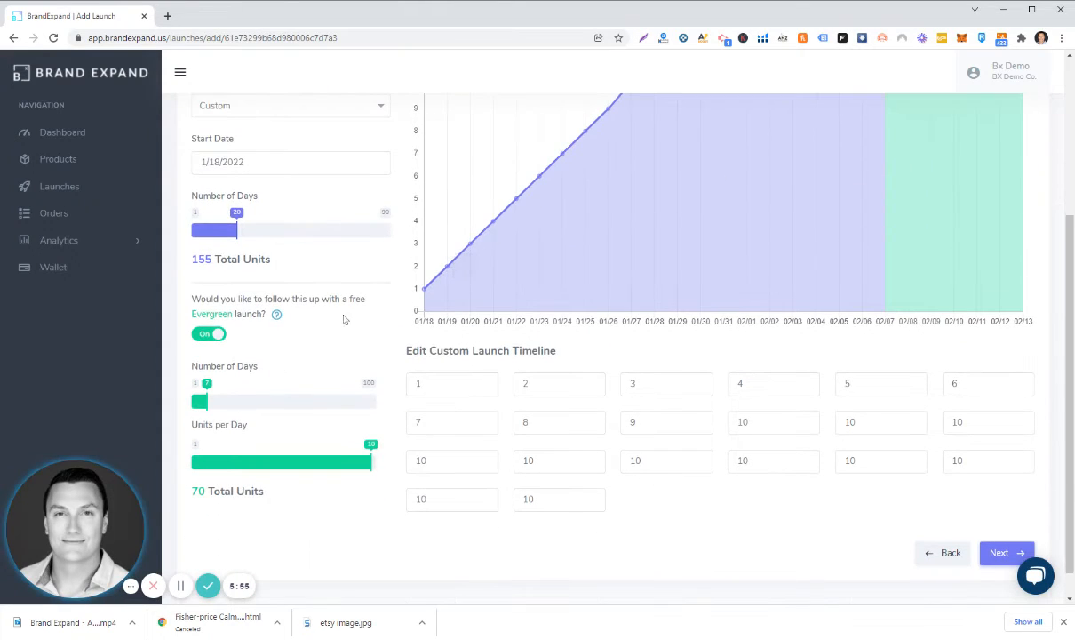
{"action": "double_click", "coordinate": [202, 258]}
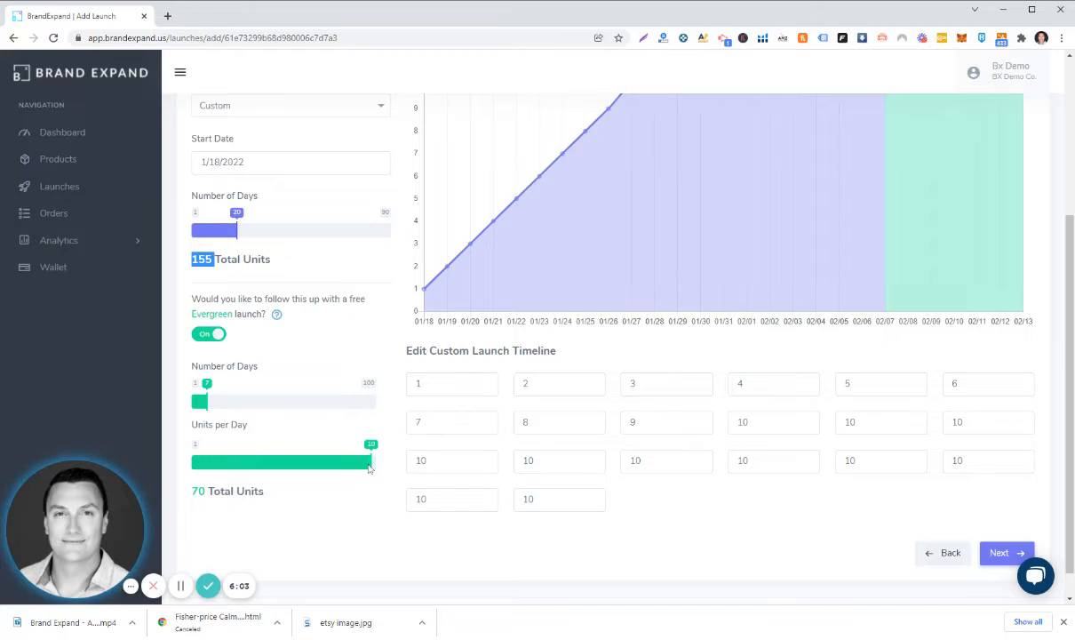
{"action": "scroll", "coordinate": [622, 338], "scroll_direction": "up", "scroll_amount": 1}
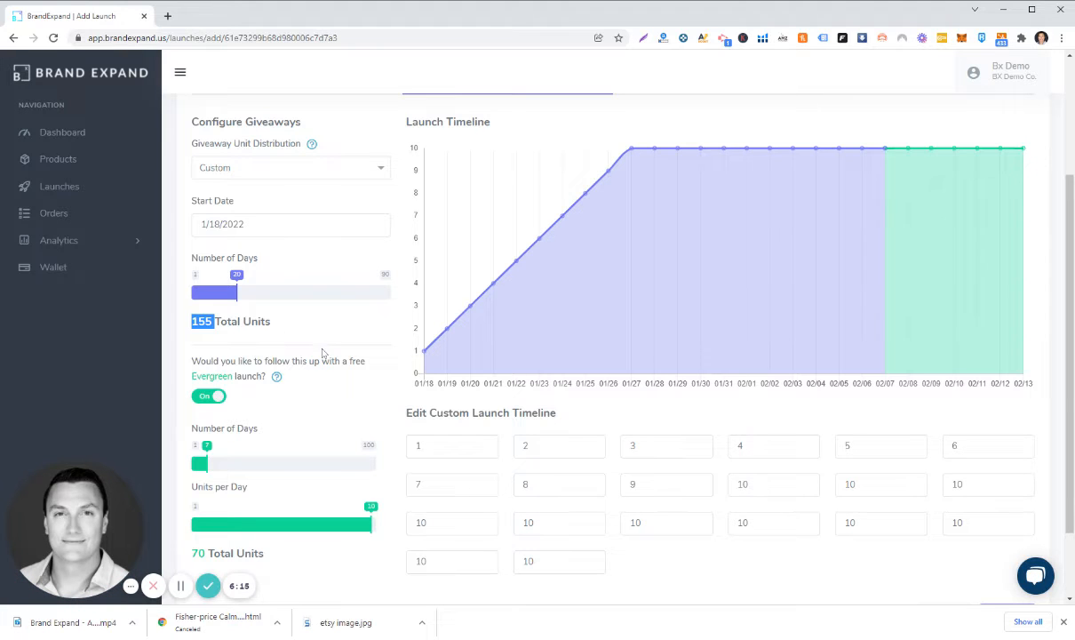
{"action": "scroll", "coordinate": [323, 352], "scroll_direction": "up", "scroll_amount": 2}
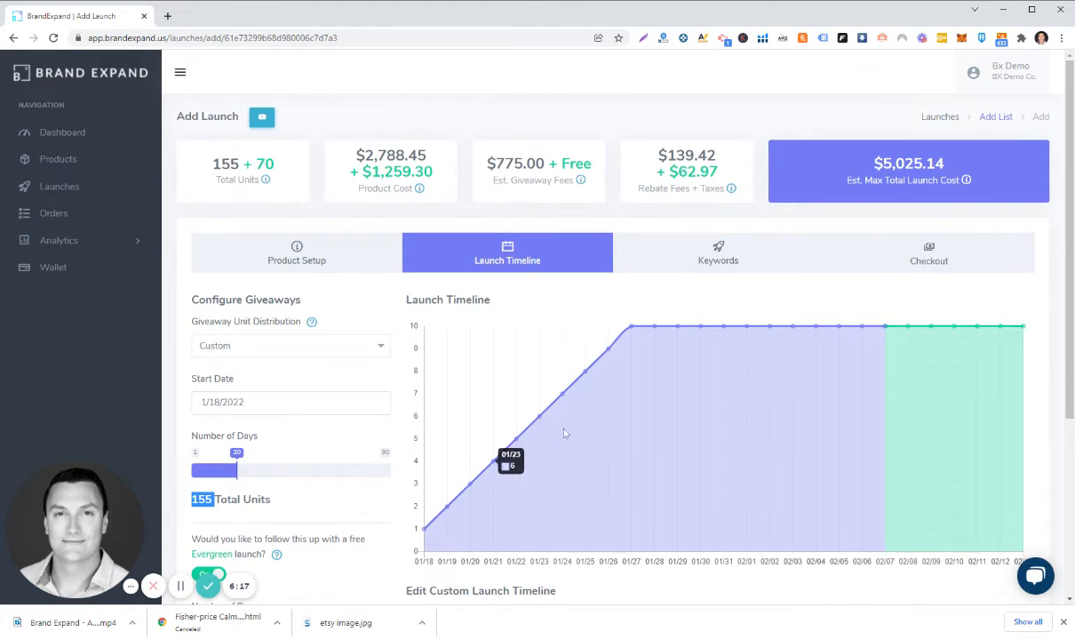
{"action": "triple_click", "coordinate": [223, 512]}
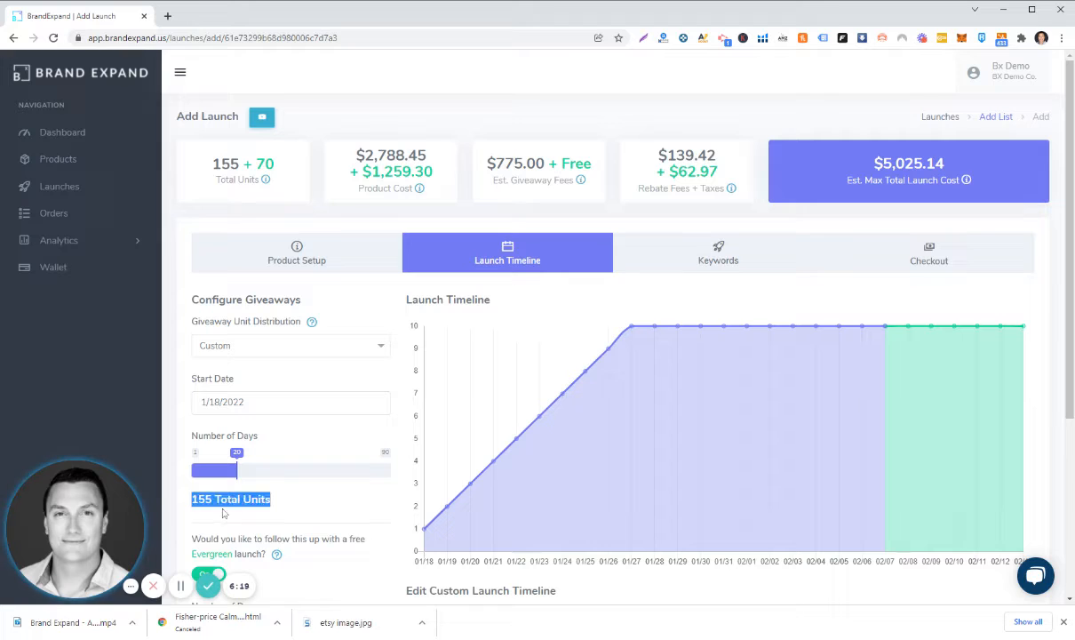
{"action": "double_click", "coordinate": [227, 164]}
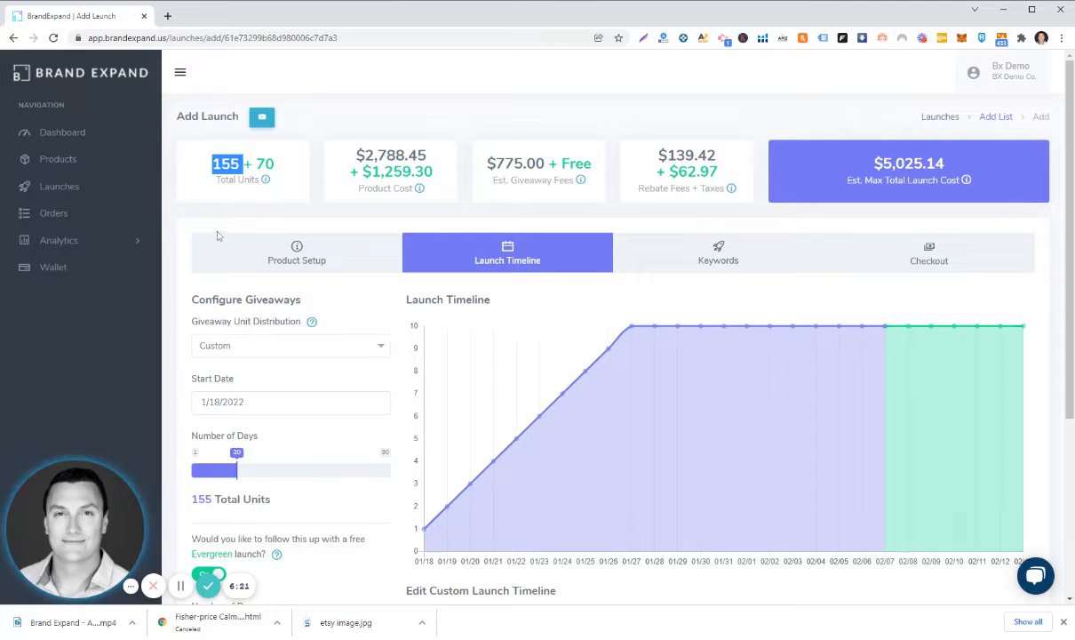
{"action": "double_click", "coordinate": [261, 165]}
{"action": "left_click", "coordinate": [281, 174]}
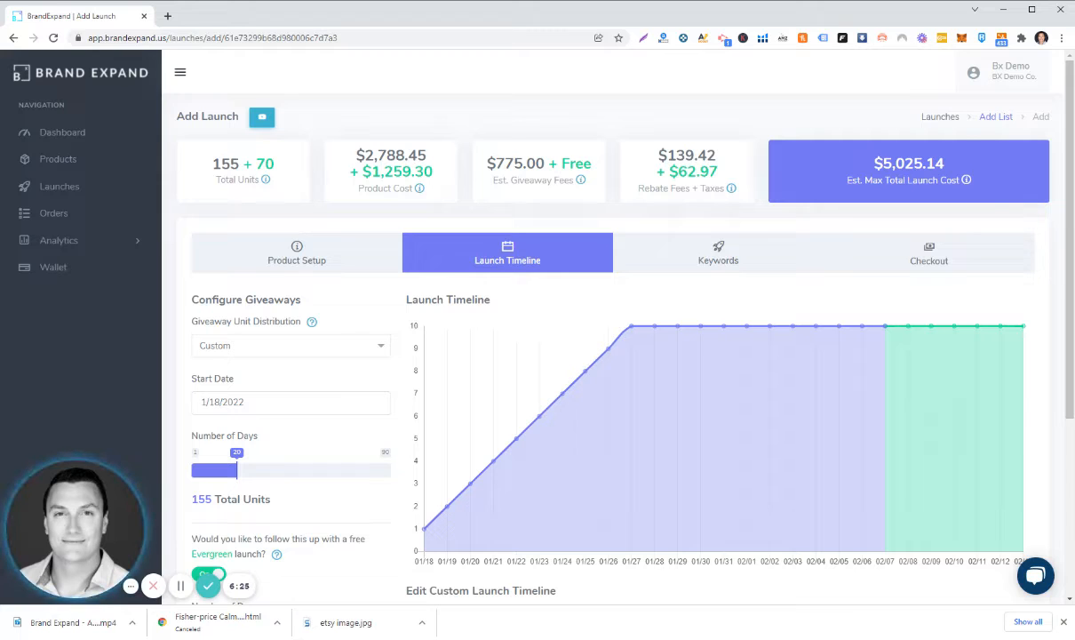
{"action": "left_click_drag", "start_coordinate": [364, 155], "coordinate": [427, 156]}
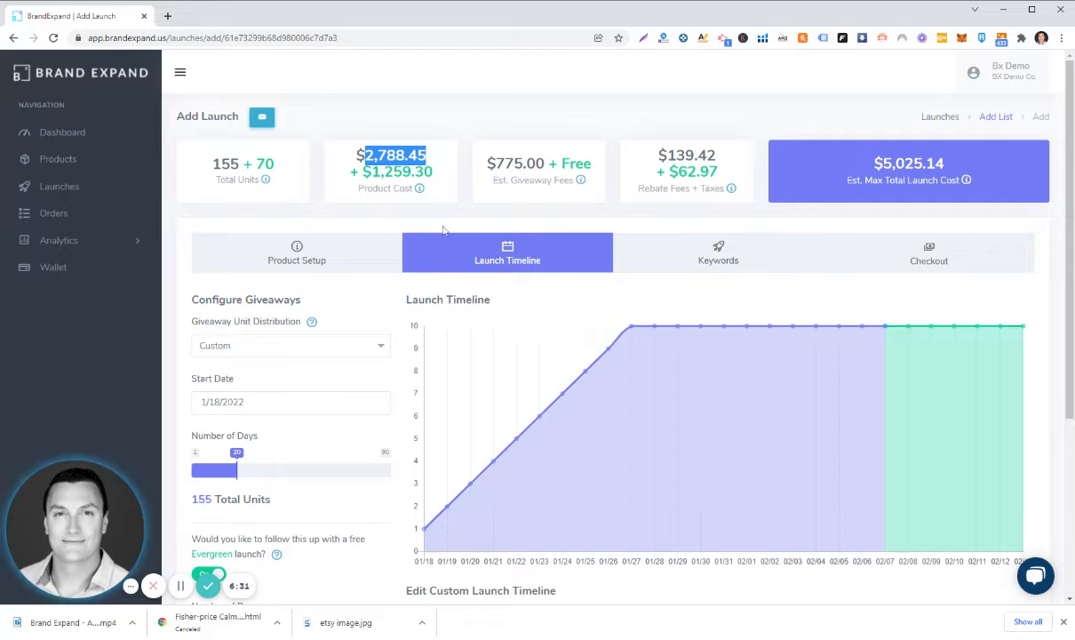
{"action": "double_click", "coordinate": [201, 499]}
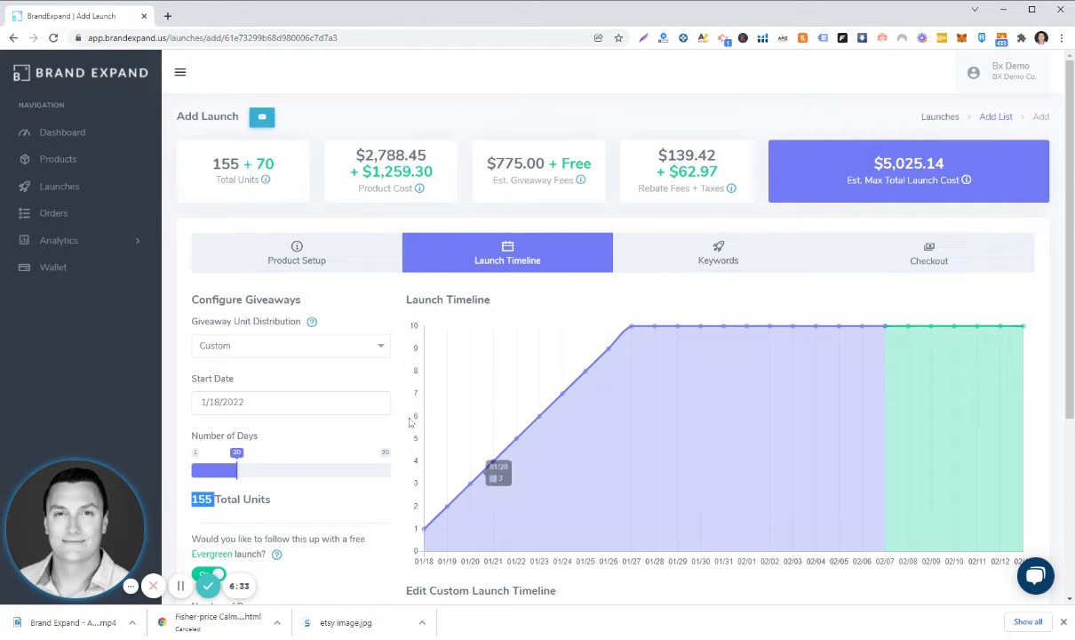
{"action": "left_click_drag", "start_coordinate": [371, 172], "coordinate": [432, 172]}
{"action": "double_click", "coordinate": [265, 164]}
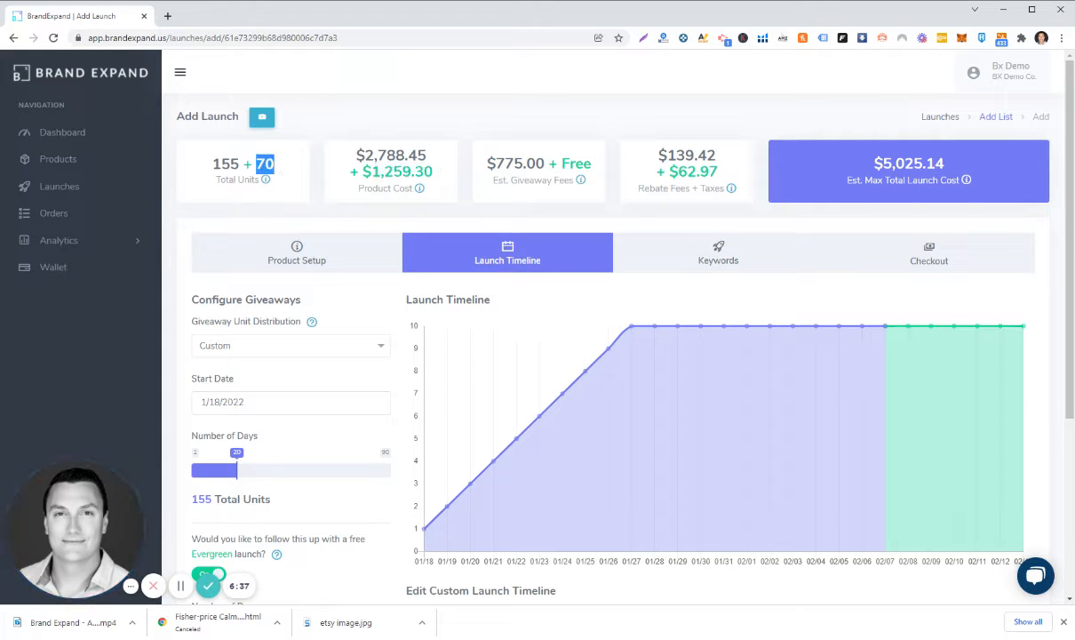
{"action": "left_click", "coordinate": [266, 165]}
Step: Examine the estimated giveaway fees against the total units, along with the rebate fees and taxes in the cost summary
{"action": "left_click_drag", "start_coordinate": [508, 182], "coordinate": [491, 186]}
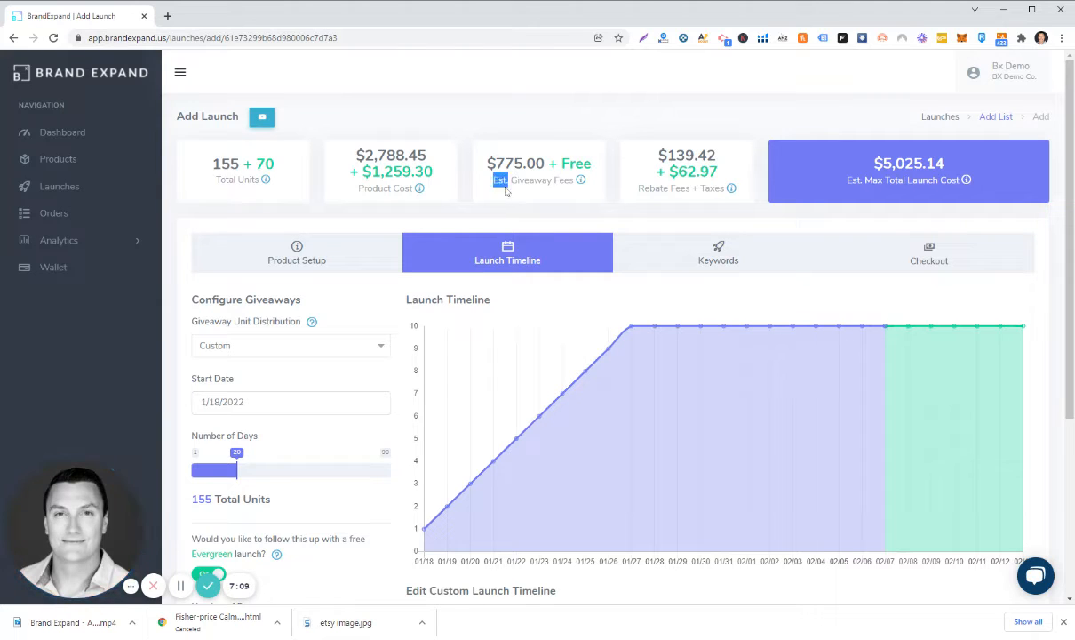
{"action": "left_click", "coordinate": [505, 189]}
{"action": "scroll", "coordinate": [520, 163], "scroll_direction": "down", "scroll_amount": 2}
{"action": "scroll", "coordinate": [520, 163], "scroll_direction": "up", "scroll_amount": 2}
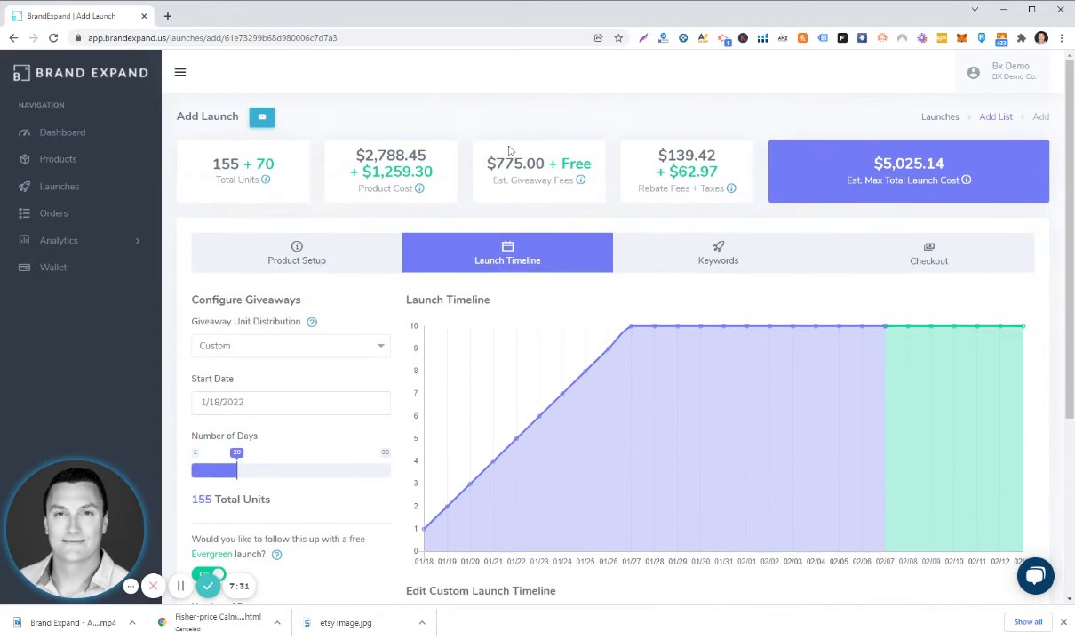
{"action": "double_click", "coordinate": [519, 163]}
{"action": "left_click", "coordinate": [523, 165]}
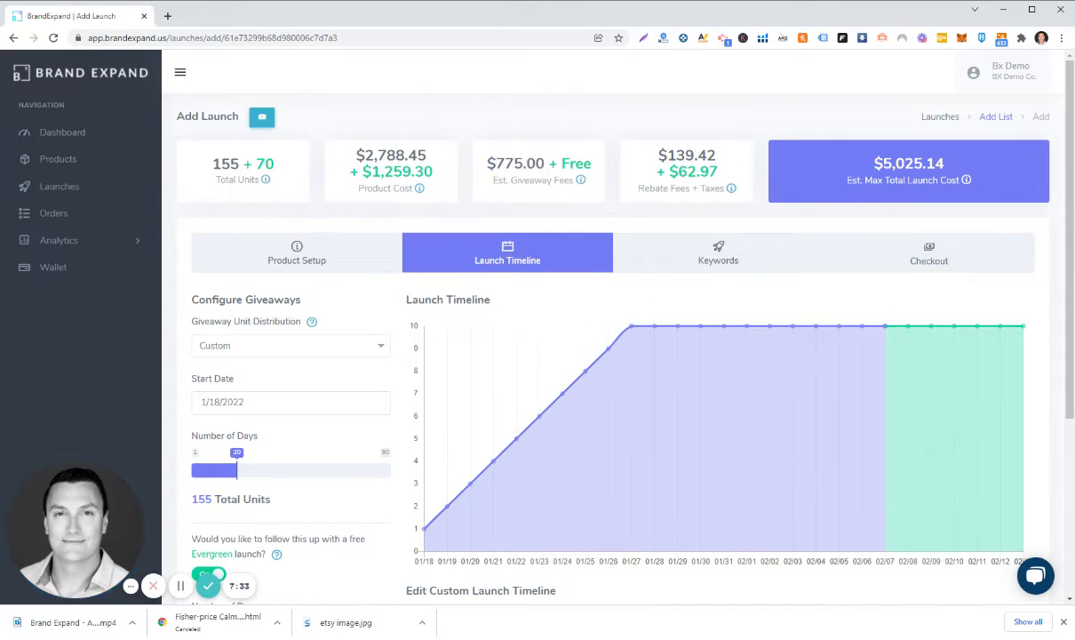
{"action": "scroll", "coordinate": [506, 307], "scroll_direction": "down", "scroll_amount": 1}
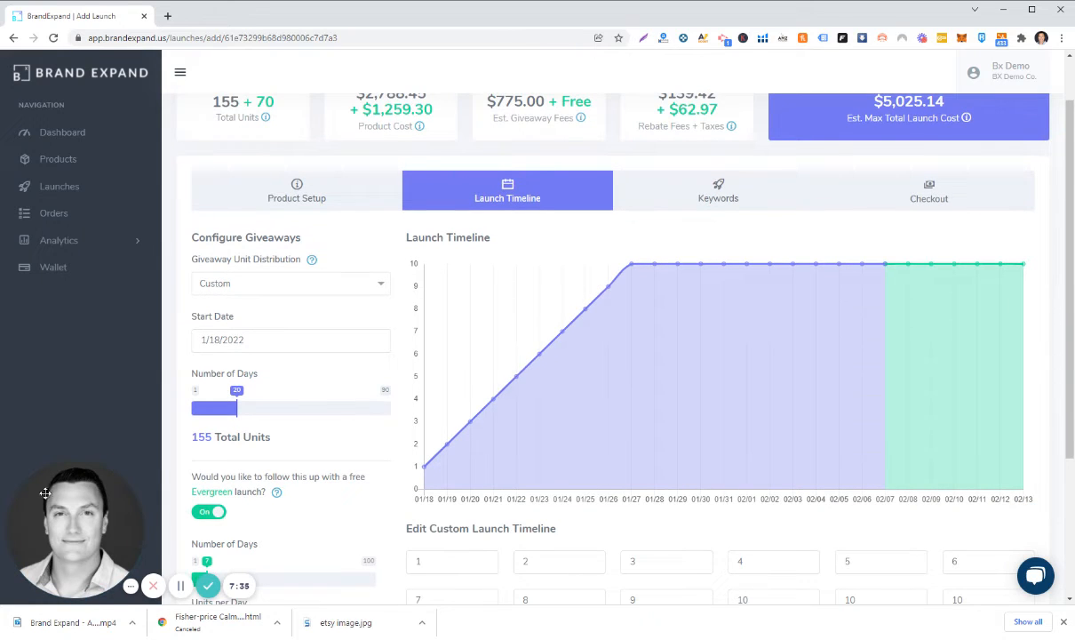
{"action": "double_click", "coordinate": [199, 437]}
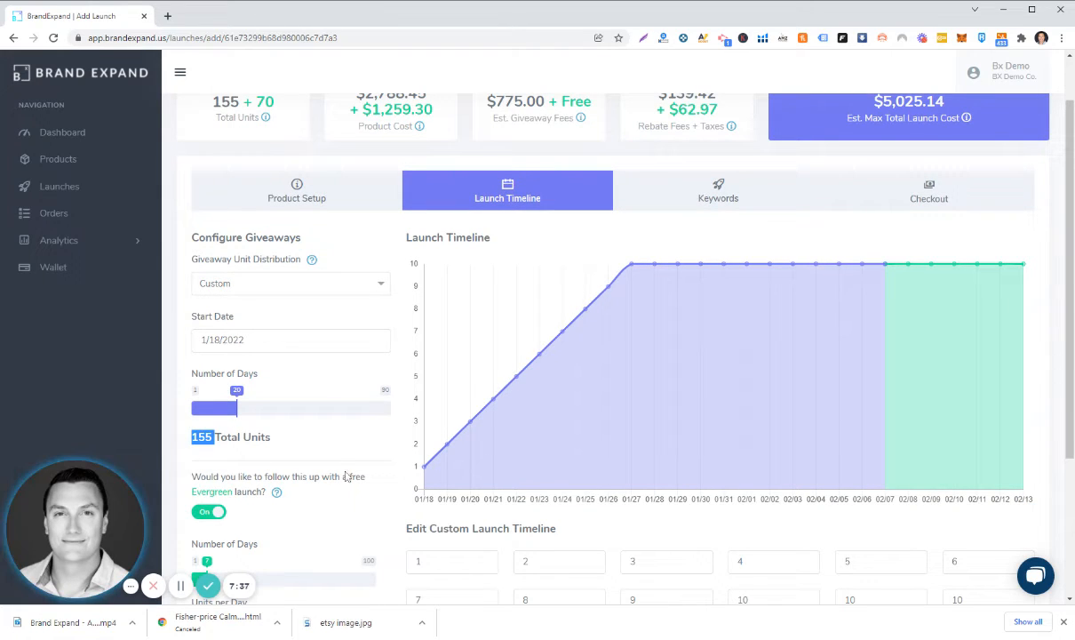
{"action": "scroll", "coordinate": [387, 464], "scroll_direction": "up", "scroll_amount": 1}
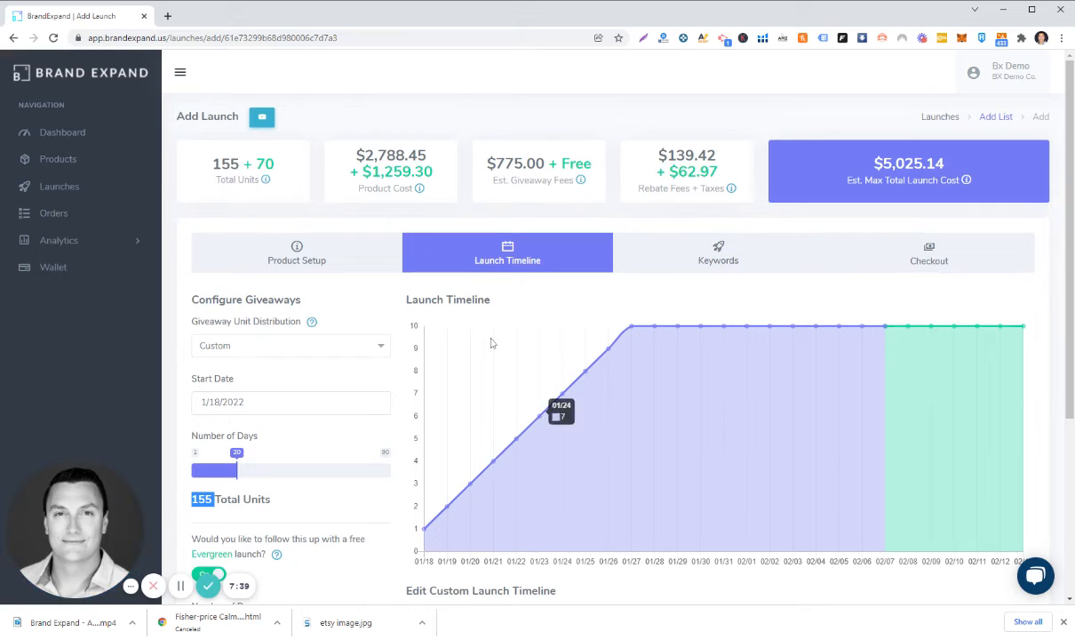
{"action": "scroll", "coordinate": [558, 160], "scroll_direction": "down", "scroll_amount": 1}
{"action": "left_click_drag", "start_coordinate": [555, 160], "coordinate": [562, 153]}
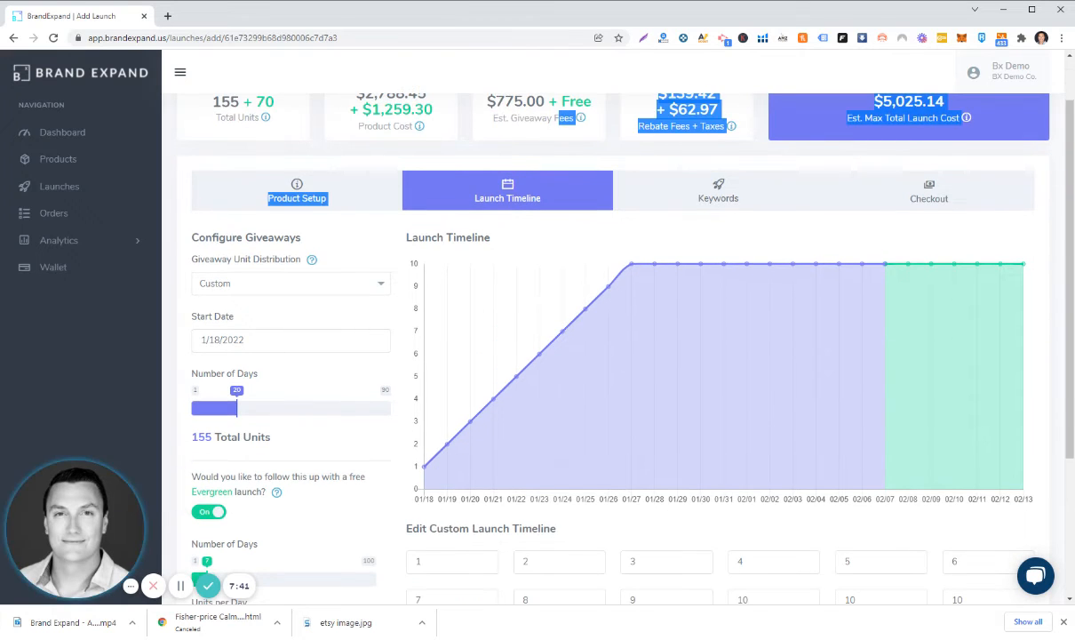
{"action": "double_click", "coordinate": [522, 102]}
{"action": "scroll", "coordinate": [533, 144], "scroll_direction": "up", "scroll_amount": 1}
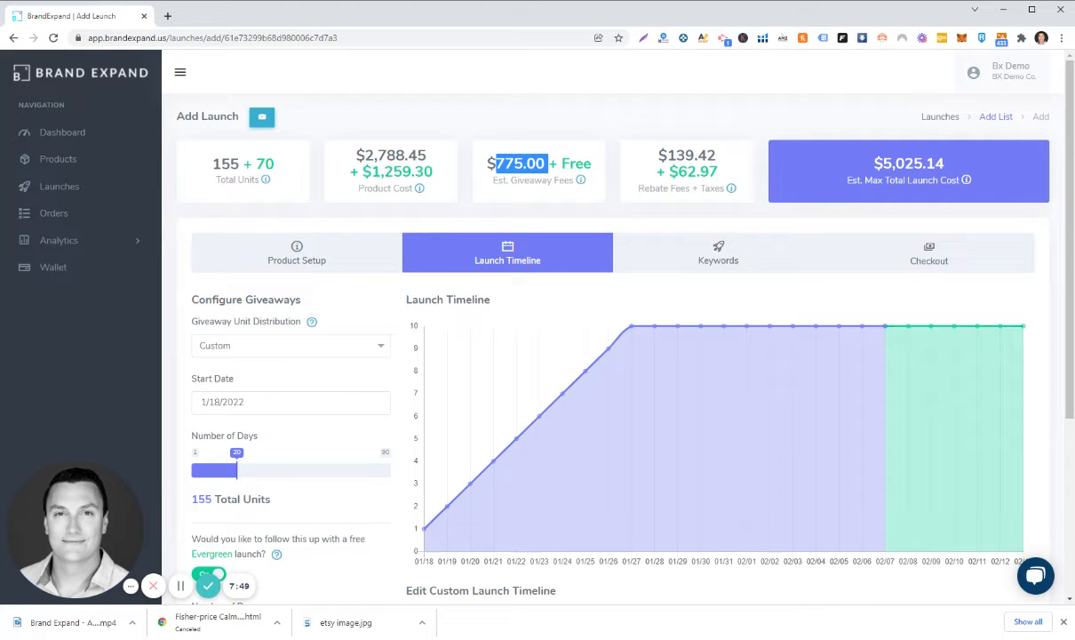
{"action": "double_click", "coordinate": [576, 164]}
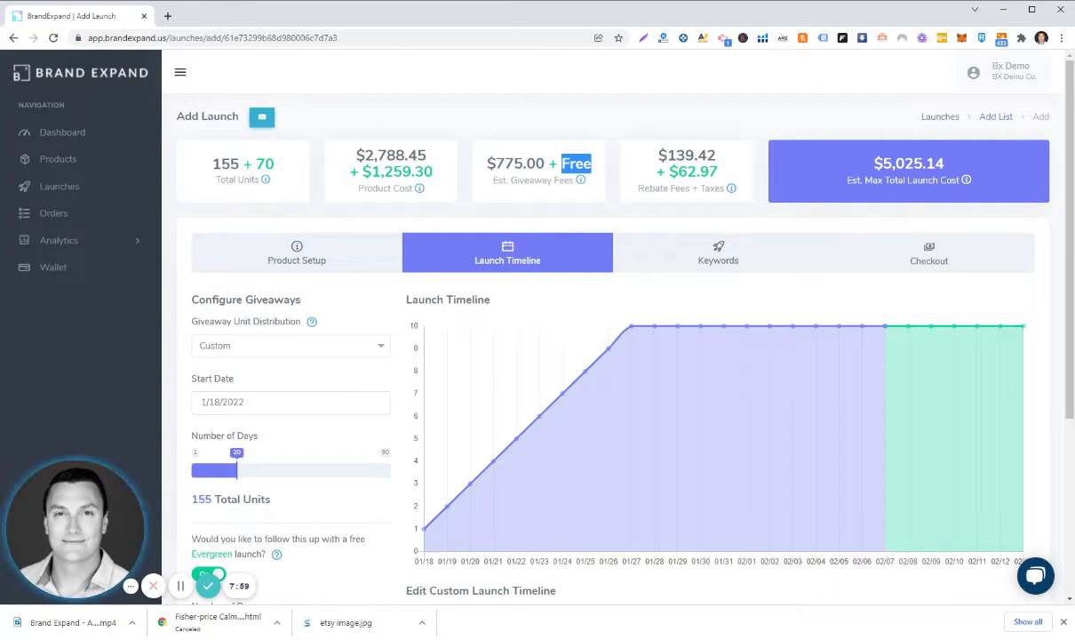
{"action": "left_click_drag", "start_coordinate": [658, 152], "coordinate": [720, 173]}
{"action": "left_click", "coordinate": [721, 171]}
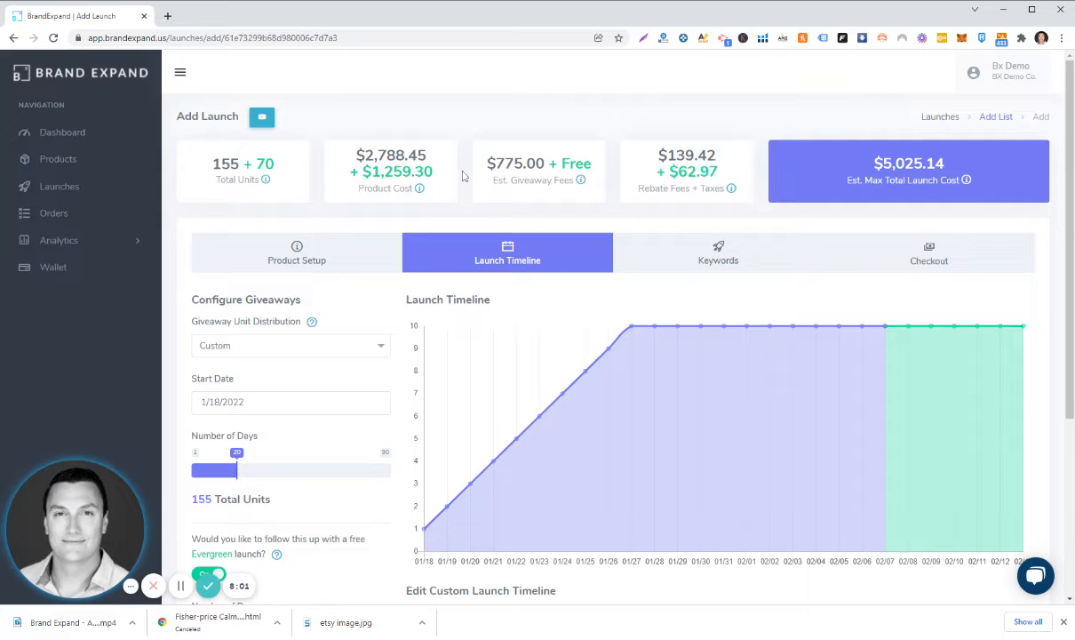
Step: Proceed to the keyword setup, compare the Special Link option, and keep Keywords - Interactive buys as the way customers find the product
{"action": "left_click_drag", "start_coordinate": [365, 156], "coordinate": [434, 171]}
{"action": "left_click", "coordinate": [624, 168]}
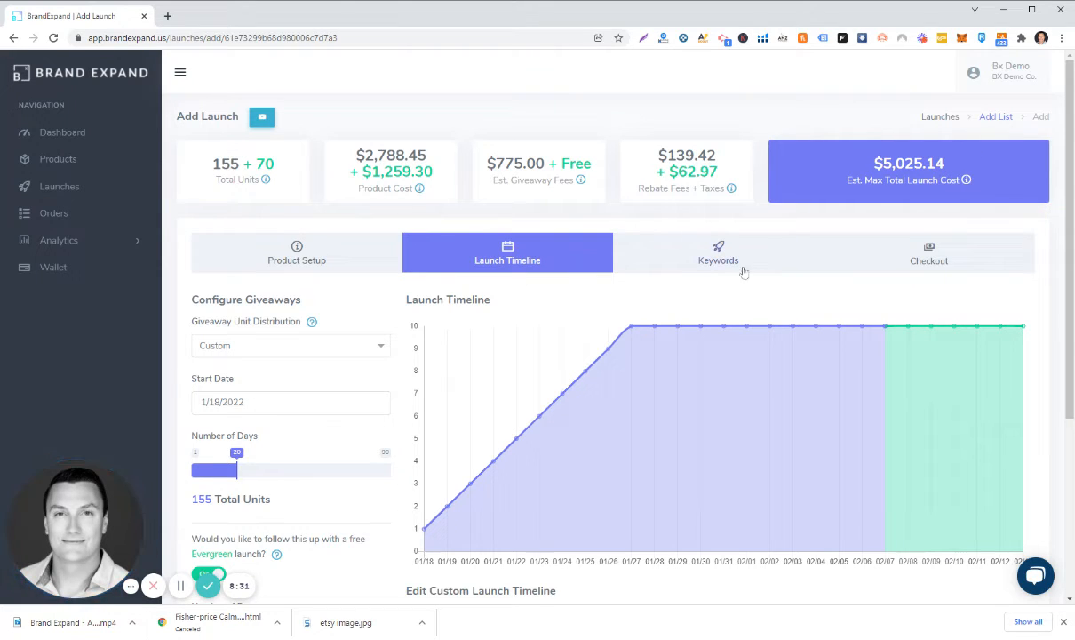
{"action": "scroll", "coordinate": [768, 196], "scroll_direction": "down", "scroll_amount": 3}
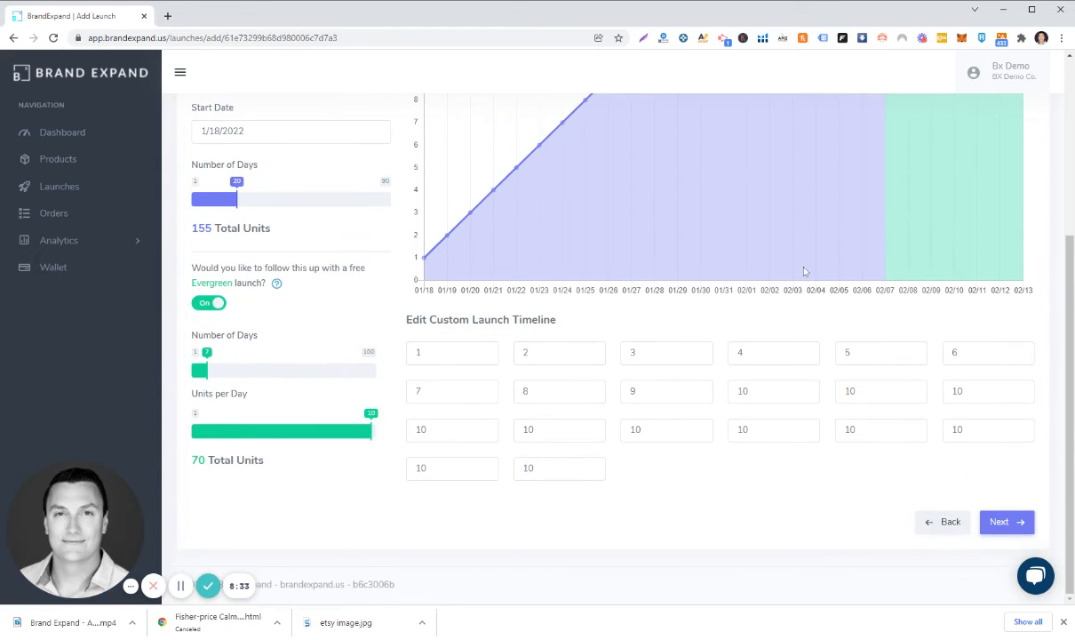
{"action": "left_click", "coordinate": [999, 522]}
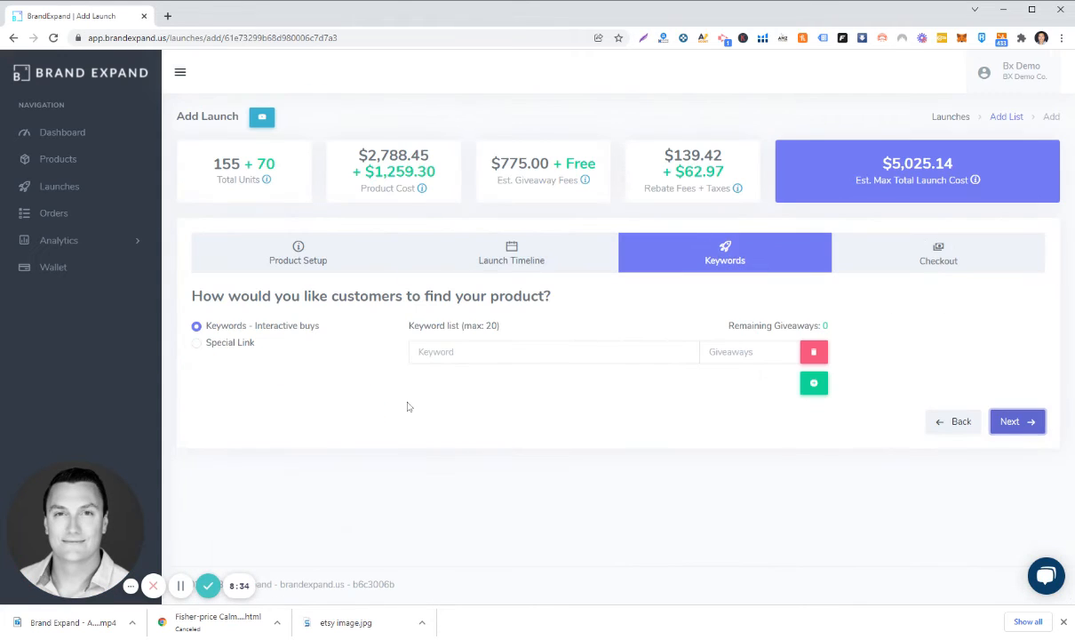
{"action": "left_click", "coordinate": [199, 344]}
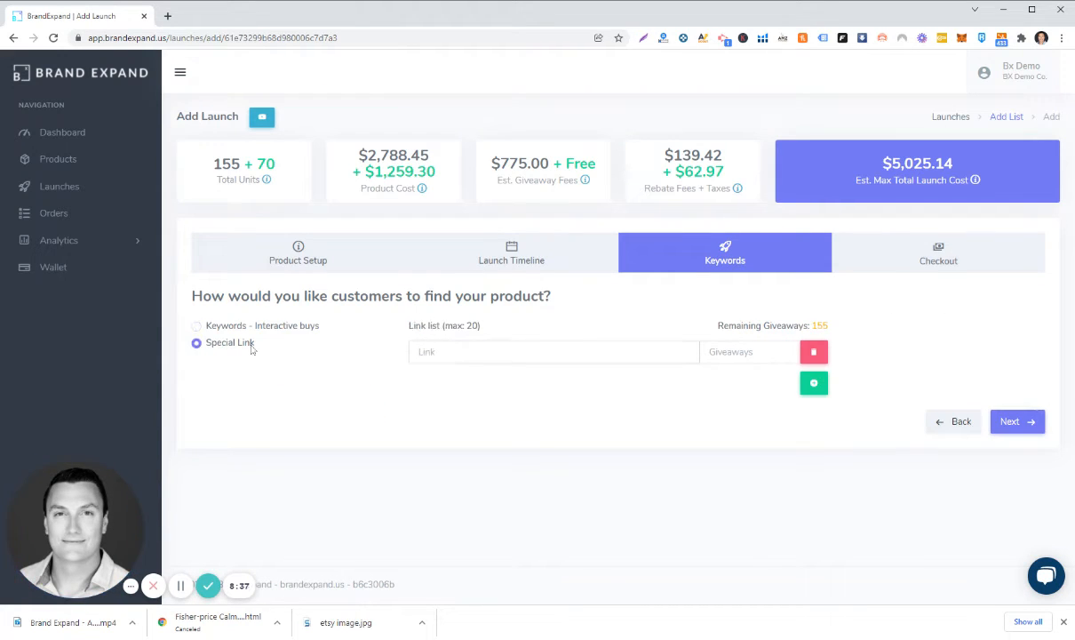
{"action": "left_click", "coordinate": [196, 326]}
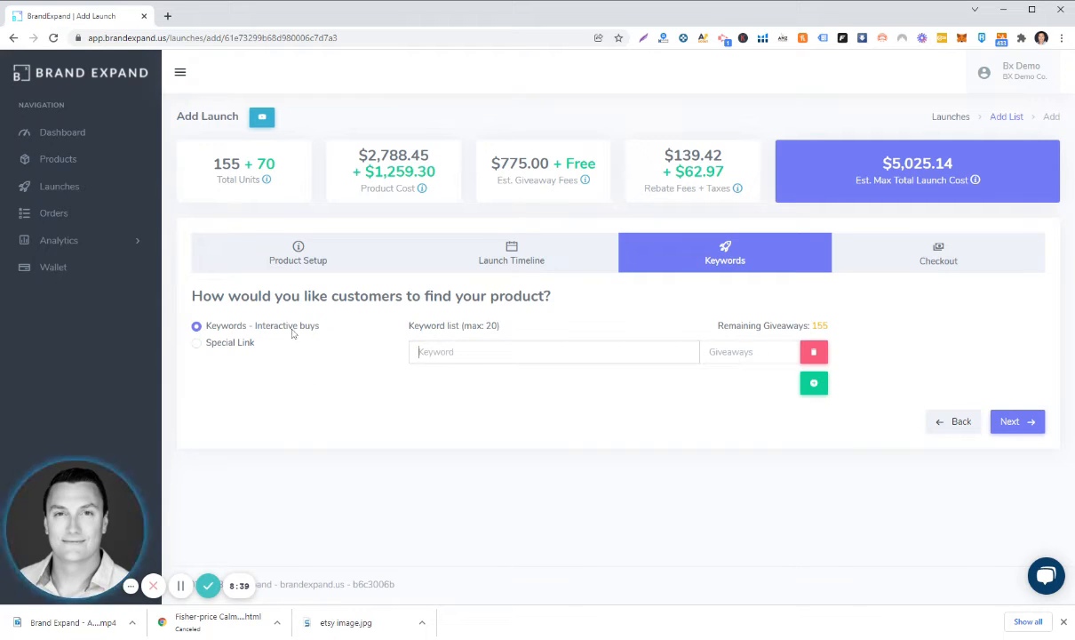
{"action": "left_click", "coordinate": [198, 342]}
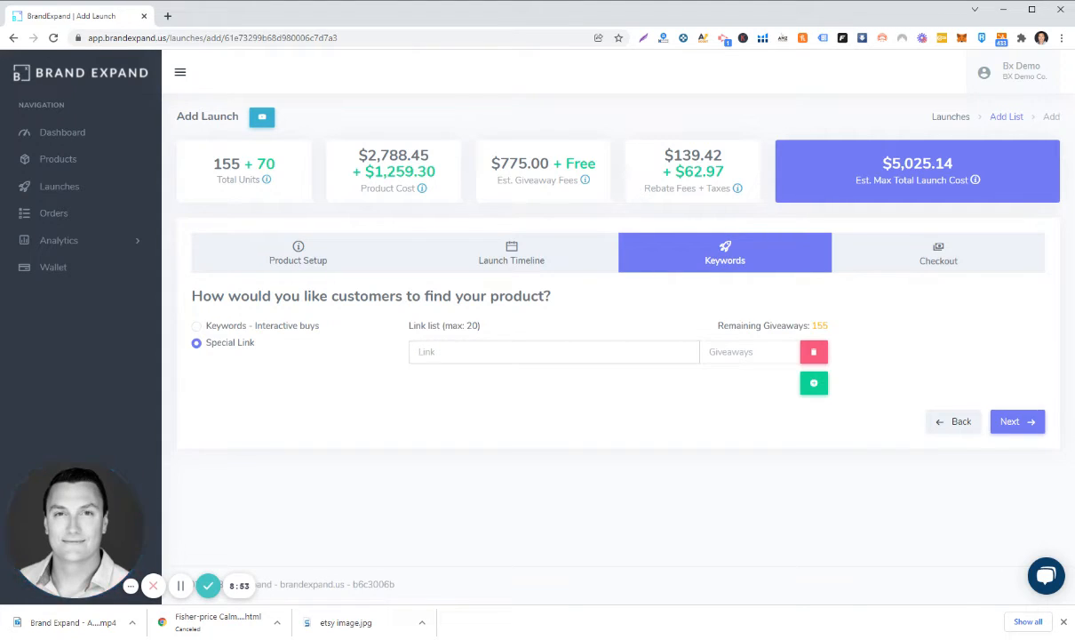
{"action": "left_click", "coordinate": [197, 325]}
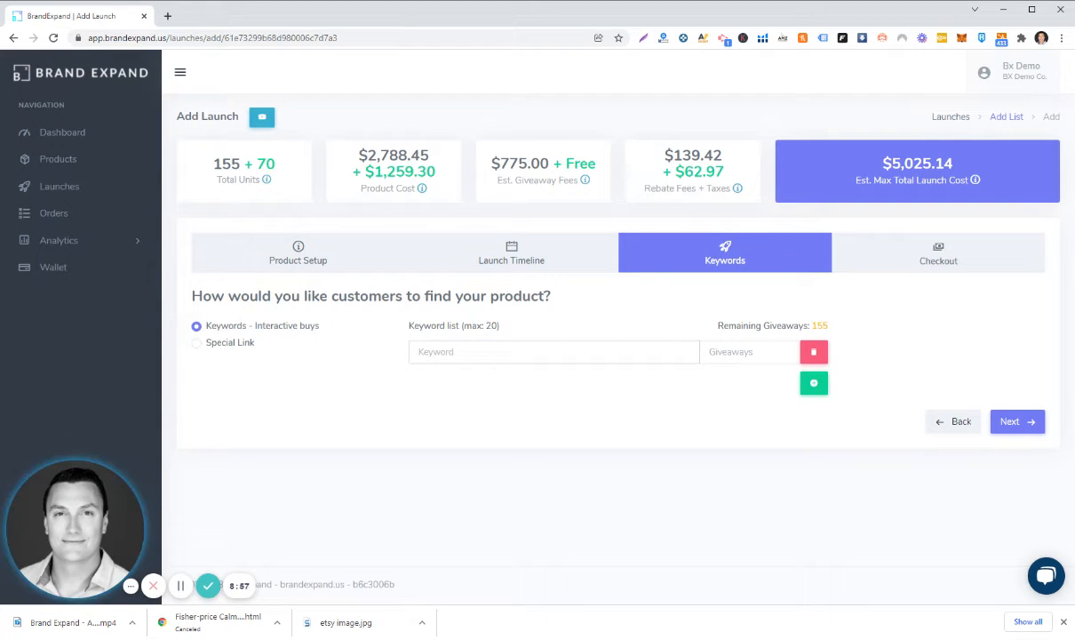
Step: Add the keywords "plush baby toy" and "baby toy for boys" to the keyword list
{"action": "left_click_drag", "start_coordinate": [486, 327], "coordinate": [501, 328]}
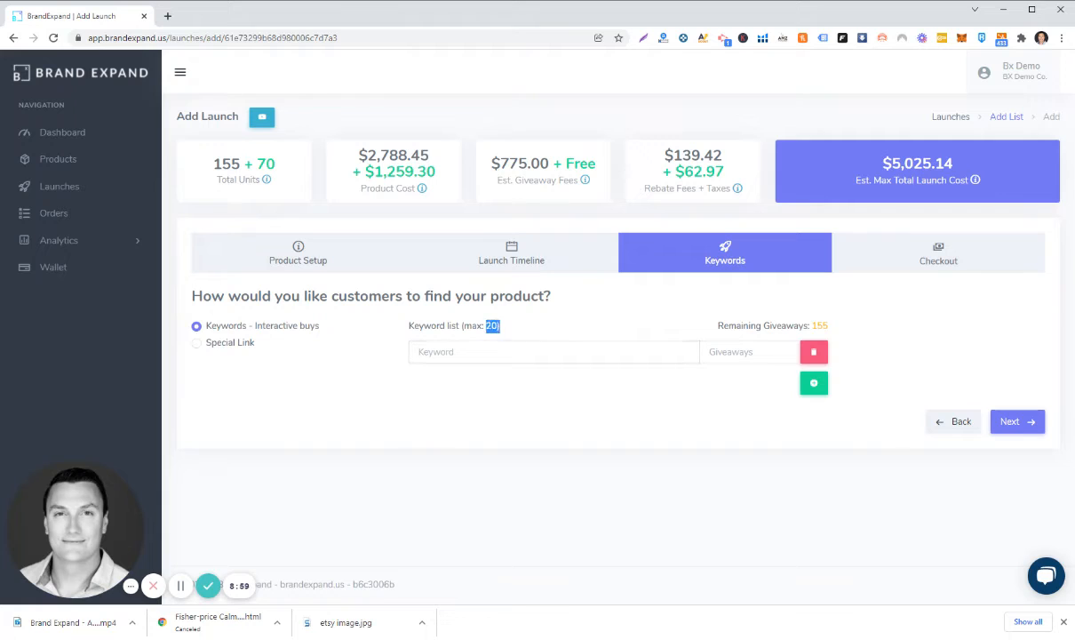
{"action": "left_click", "coordinate": [509, 352]}
{"action": "left_click", "coordinate": [542, 352]}
{"action": "type", "text": "plush baby toy"}
{"action": "left_click", "coordinate": [811, 383]}
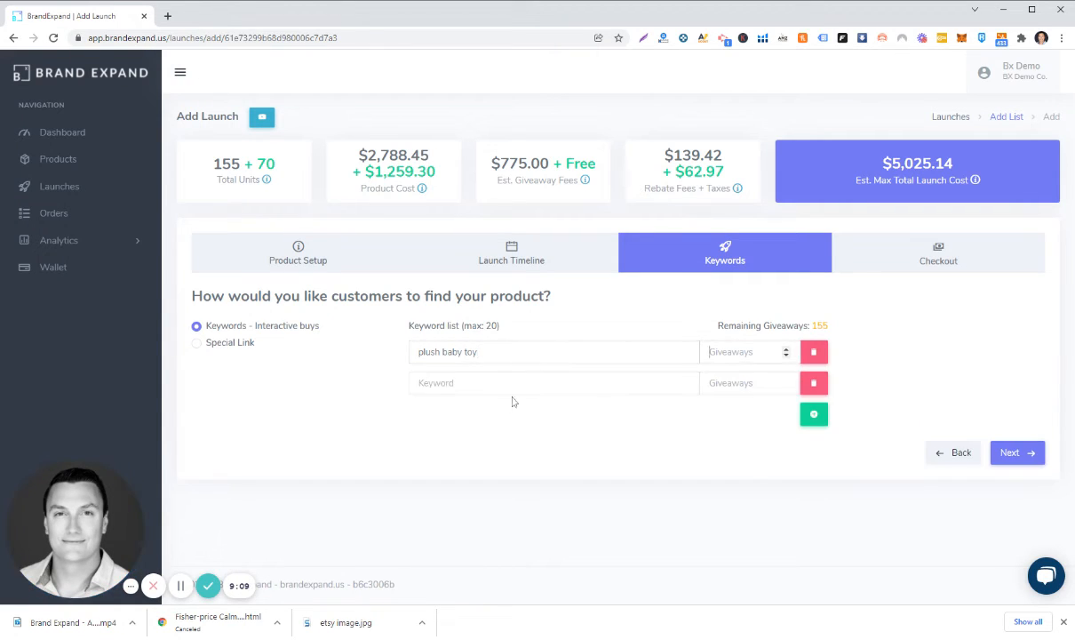
{"action": "left_click", "coordinate": [512, 383]}
{"action": "type", "text": "baby toy for boys"}
Step: Examine the two entered keywords and take a look at the support chat, closing it without sending a message
{"action": "left_click_drag", "start_coordinate": [473, 352], "coordinate": [415, 352]}
{"action": "left_click_drag", "start_coordinate": [490, 383], "coordinate": [357, 383]}
{"action": "left_click", "coordinate": [471, 411]}
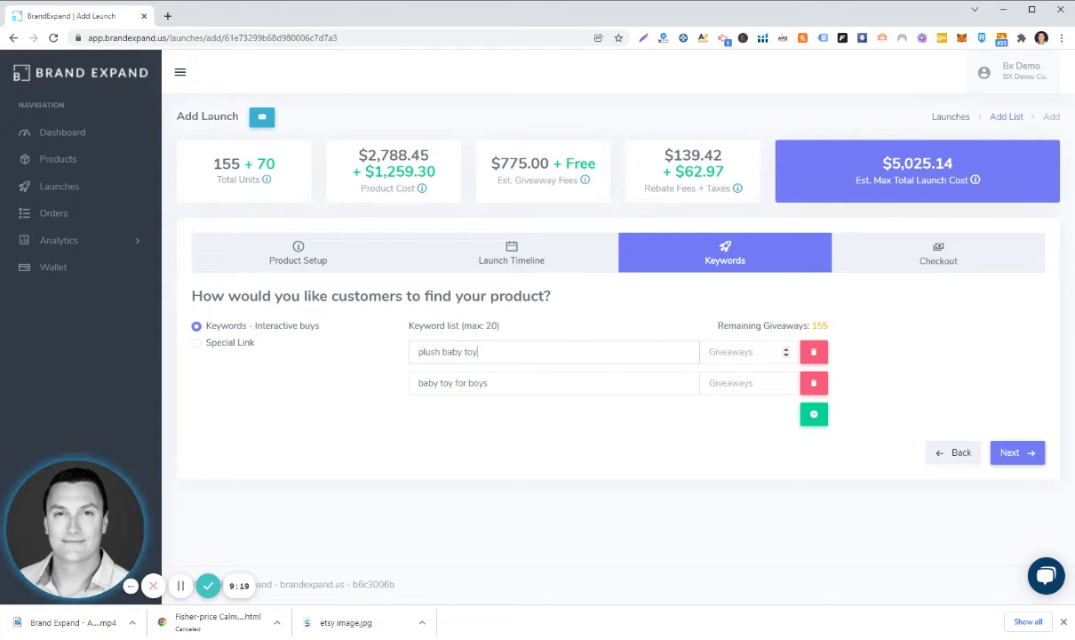
{"action": "left_click_drag", "start_coordinate": [477, 352], "coordinate": [356, 350]}
{"action": "left_click", "coordinate": [542, 353]}
{"action": "left_click_drag", "start_coordinate": [480, 352], "coordinate": [358, 339]}
{"action": "left_click_drag", "start_coordinate": [490, 383], "coordinate": [355, 381]}
{"action": "left_click", "coordinate": [366, 396]}
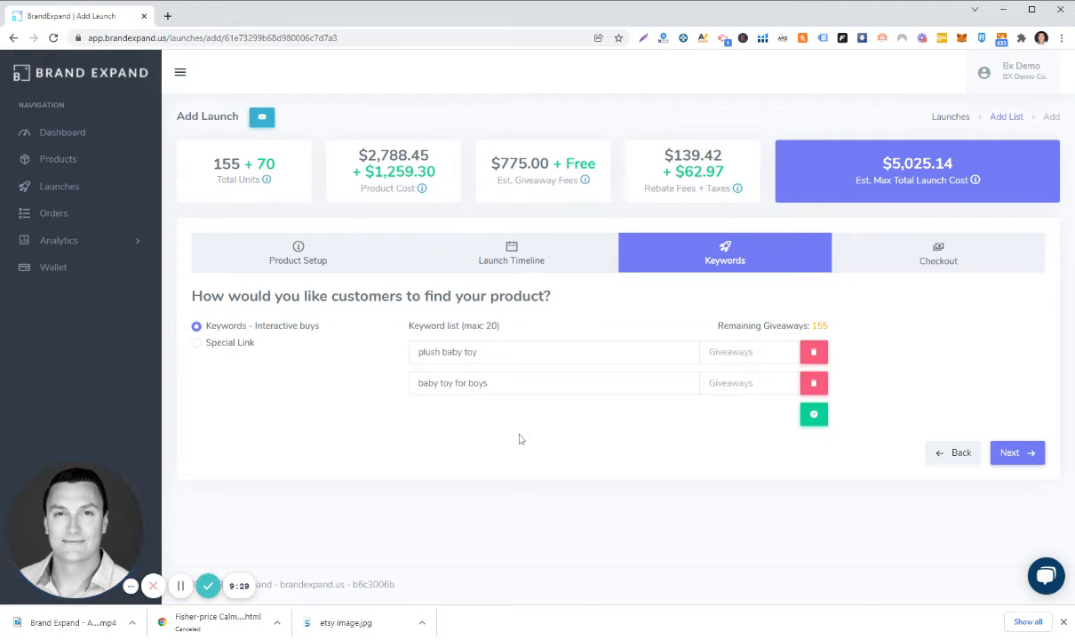
{"action": "left_click", "coordinate": [1045, 576]}
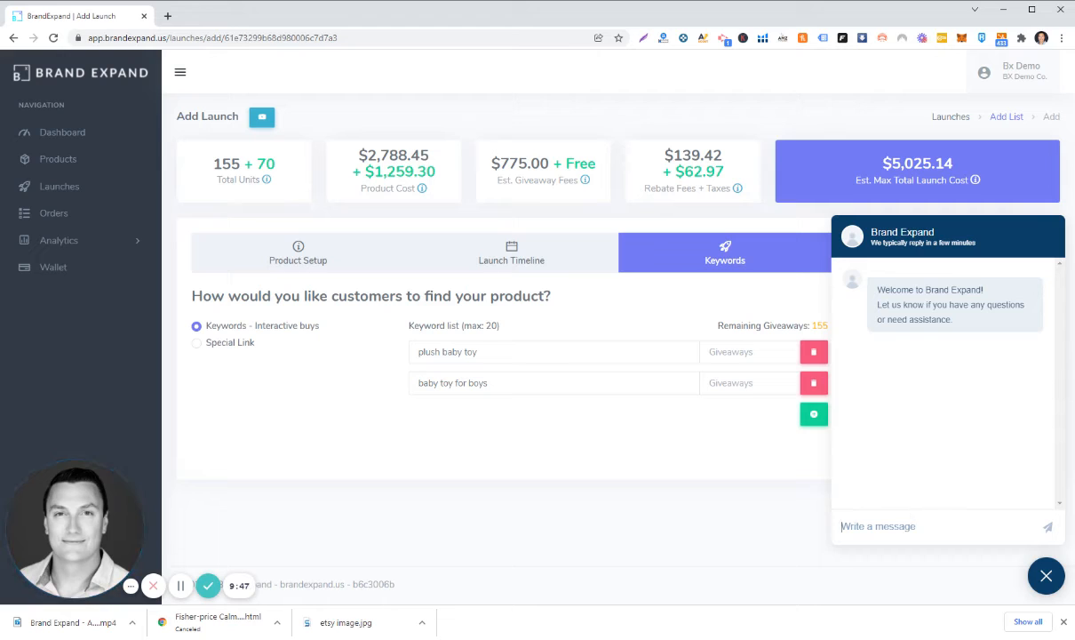
{"action": "left_click", "coordinate": [1053, 577]}
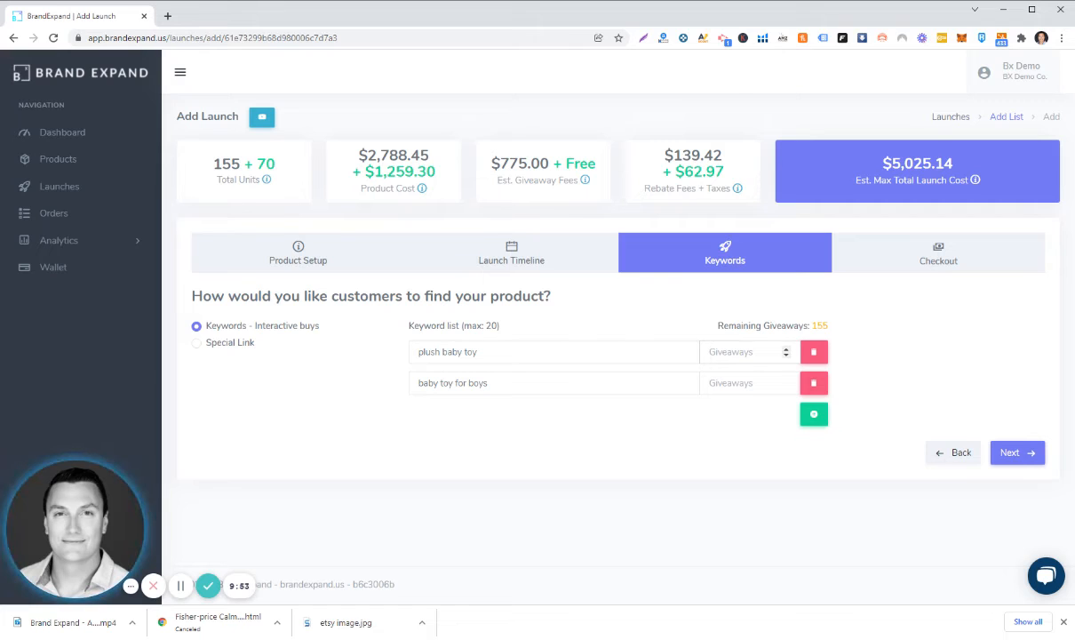
Step: Allocate 100 giveaways to "plush baby toy" and 55 giveaways to "baby toy for boys"
{"action": "type", "text": "100"}
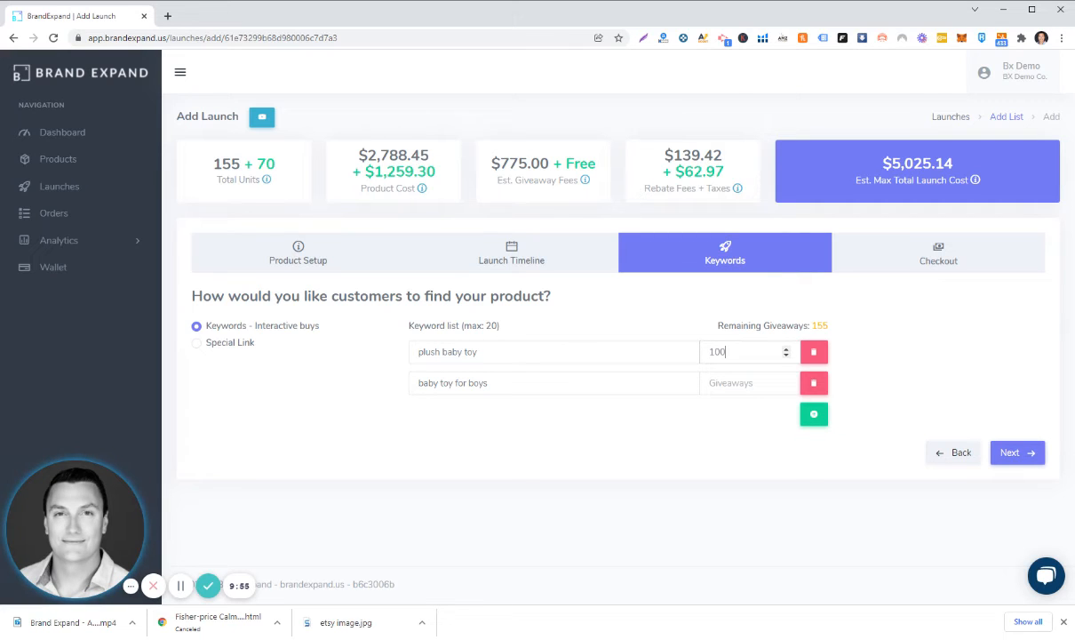
{"action": "key", "text": "Tab"}
{"action": "key", "text": "Tab"}
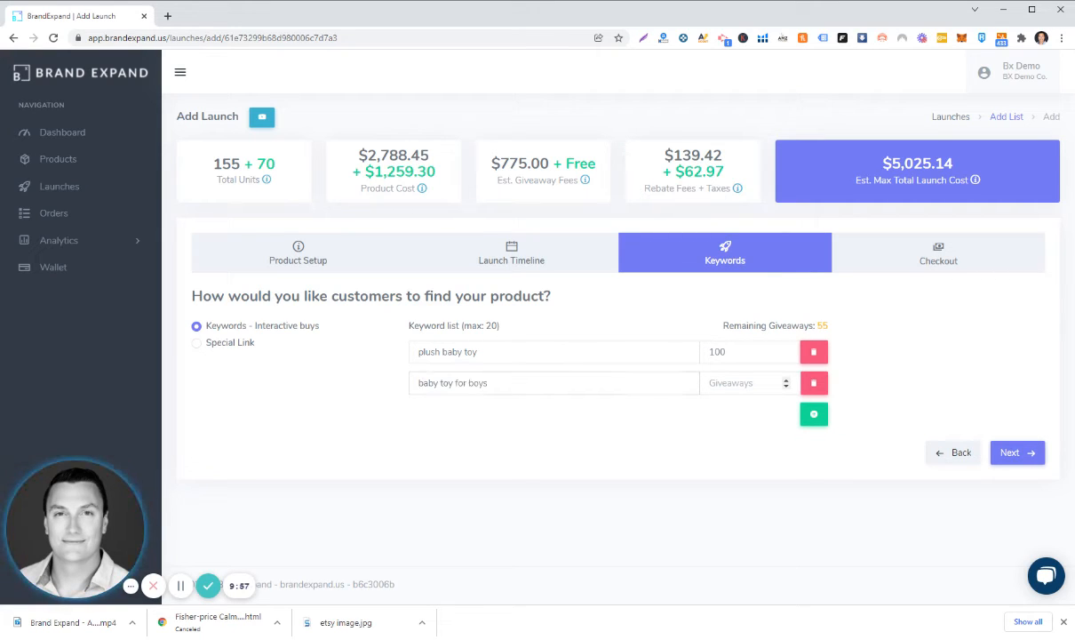
{"action": "type", "text": "55"}
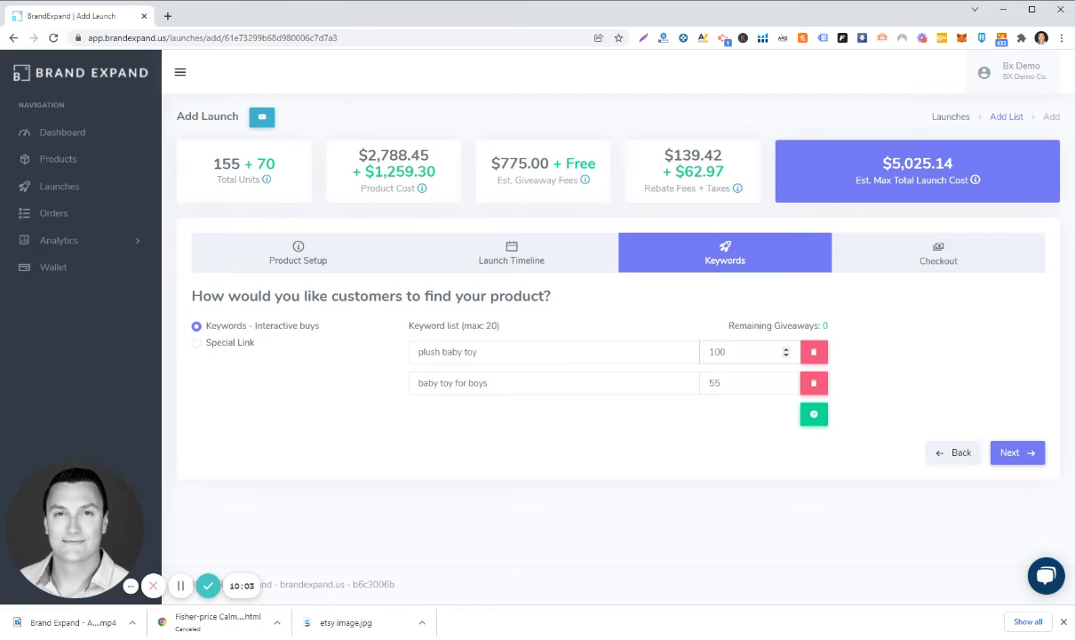
Step: Examine how the giveaways are split between the two keywords in the keyword list
{"action": "double_click", "coordinate": [717, 351]}
{"action": "left_click_drag", "start_coordinate": [480, 351], "coordinate": [329, 380]}
{"action": "left_click", "coordinate": [726, 352]}
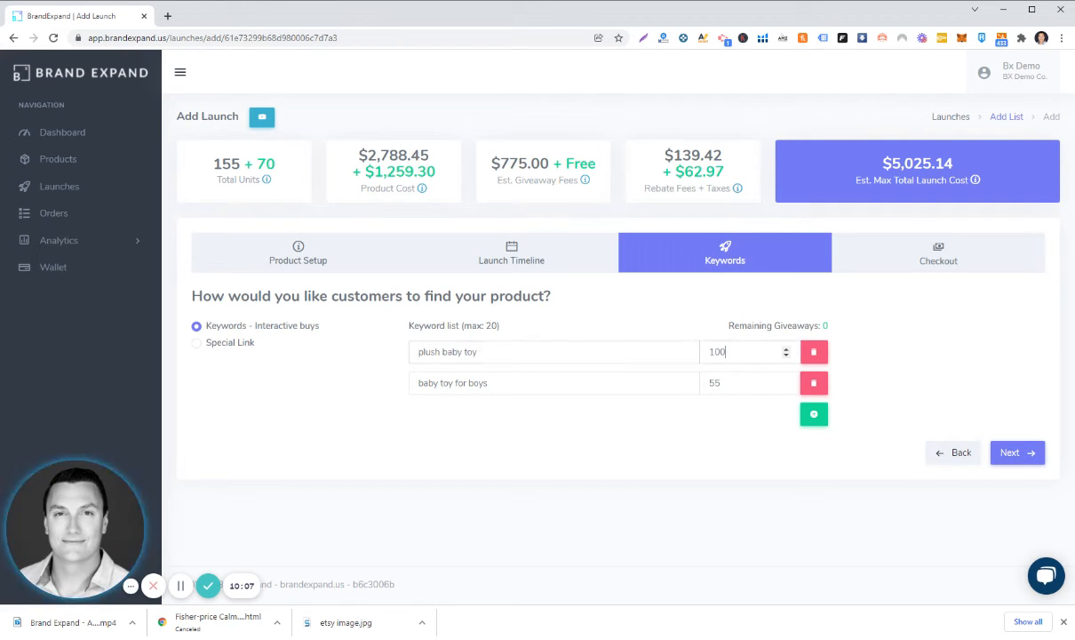
{"action": "double_click", "coordinate": [719, 383]}
{"action": "left_click", "coordinate": [692, 447]}
{"action": "double_click", "coordinate": [721, 351]}
{"action": "double_click", "coordinate": [716, 383]}
{"action": "double_click", "coordinate": [720, 352]}
{"action": "left_click_drag", "start_coordinate": [728, 383], "coordinate": [617, 403]}
{"action": "left_click", "coordinate": [739, 353]}
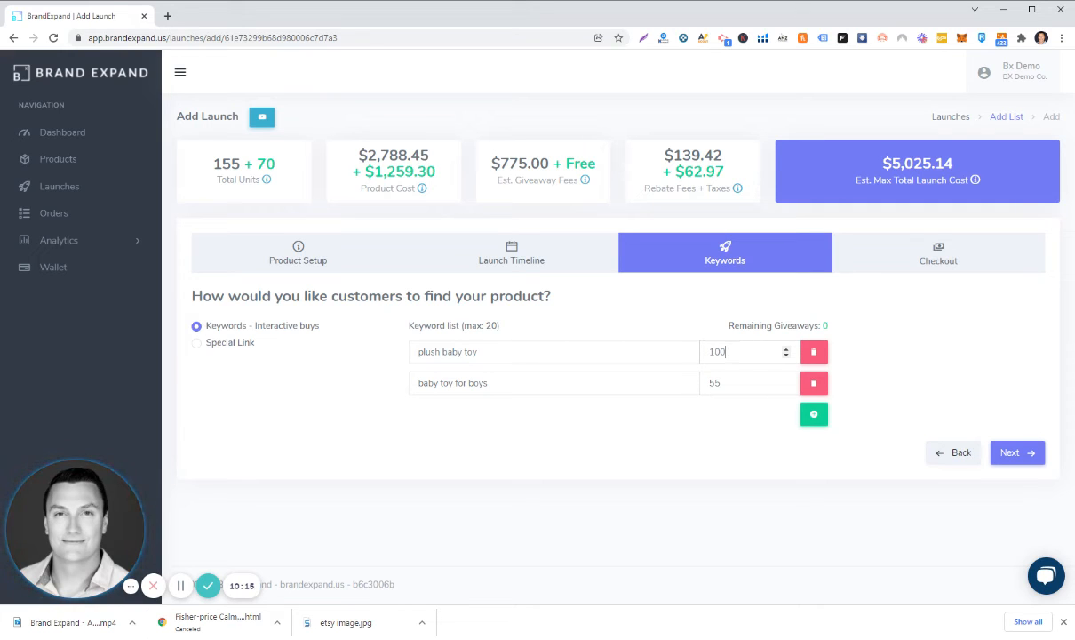
{"action": "left_click_drag", "start_coordinate": [734, 352], "coordinate": [672, 418]}
{"action": "left_click", "coordinate": [683, 352]}
{"action": "left_click_drag", "start_coordinate": [683, 352], "coordinate": [299, 344]}
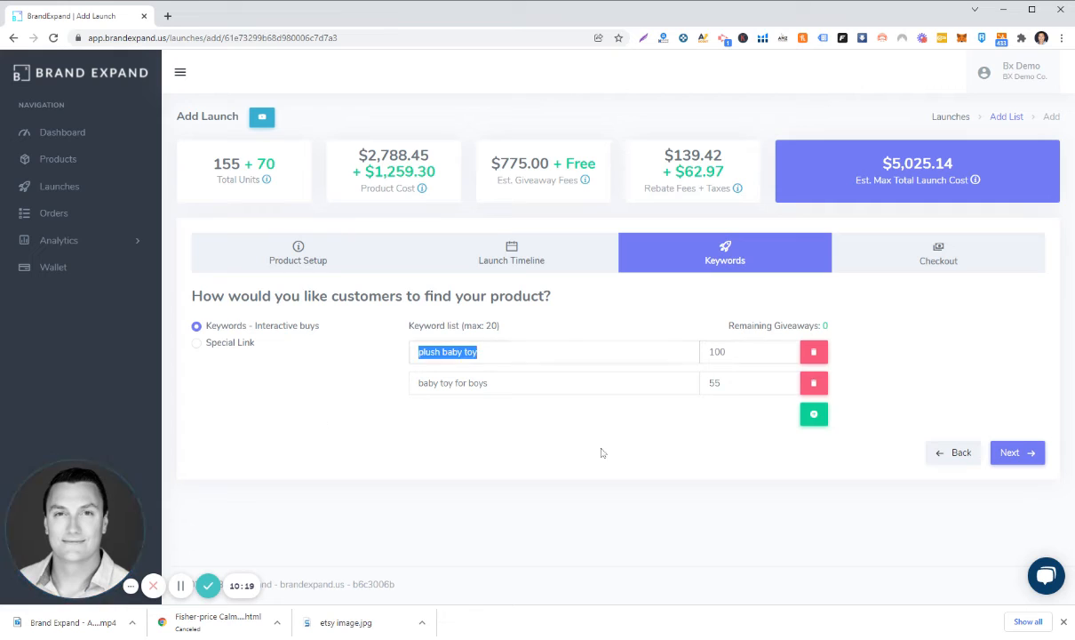
{"action": "left_click_drag", "start_coordinate": [734, 382], "coordinate": [702, 383]}
{"action": "triple_click", "coordinate": [454, 383]}
{"action": "left_click", "coordinate": [280, 466]}
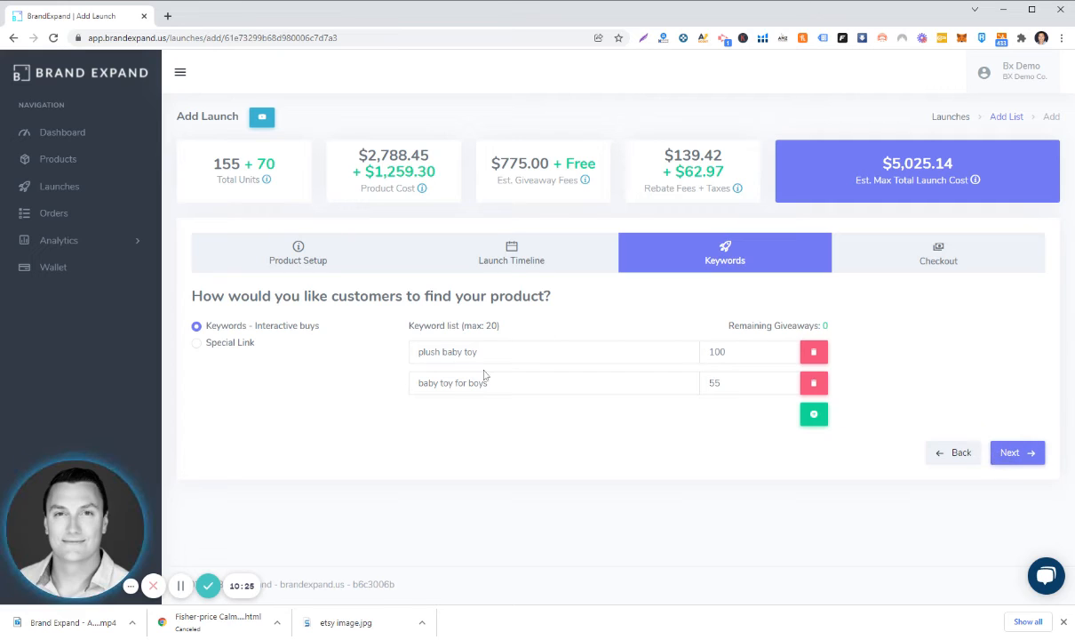
Step: Proceed to checkout, agree to the terms of use and privacy policy, and submit the launch for approval
{"action": "left_click", "coordinate": [1008, 453]}
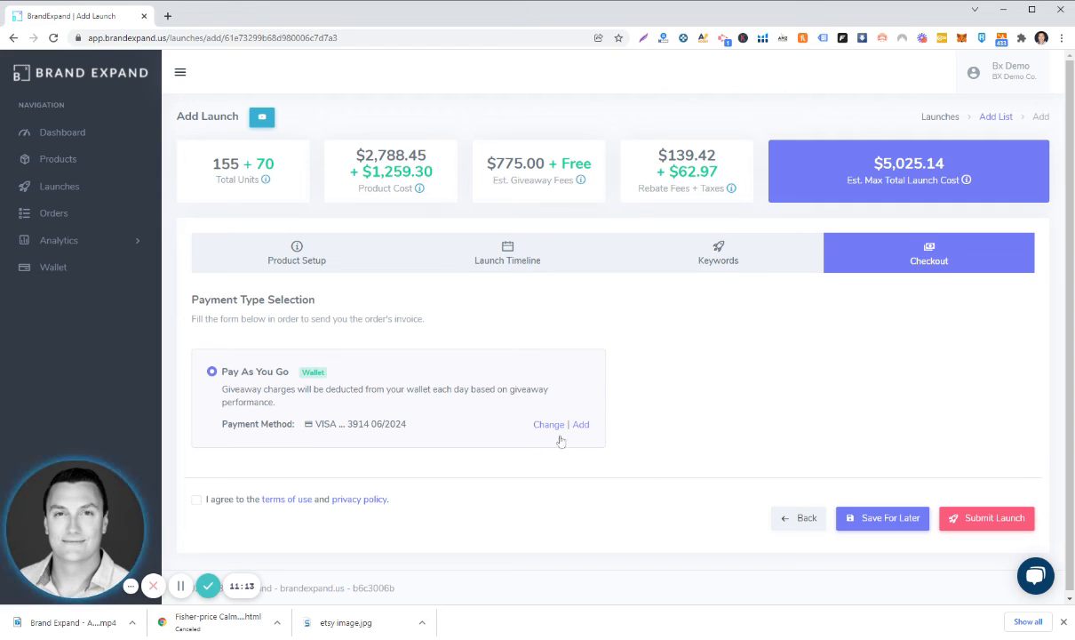
{"action": "left_click", "coordinate": [197, 499]}
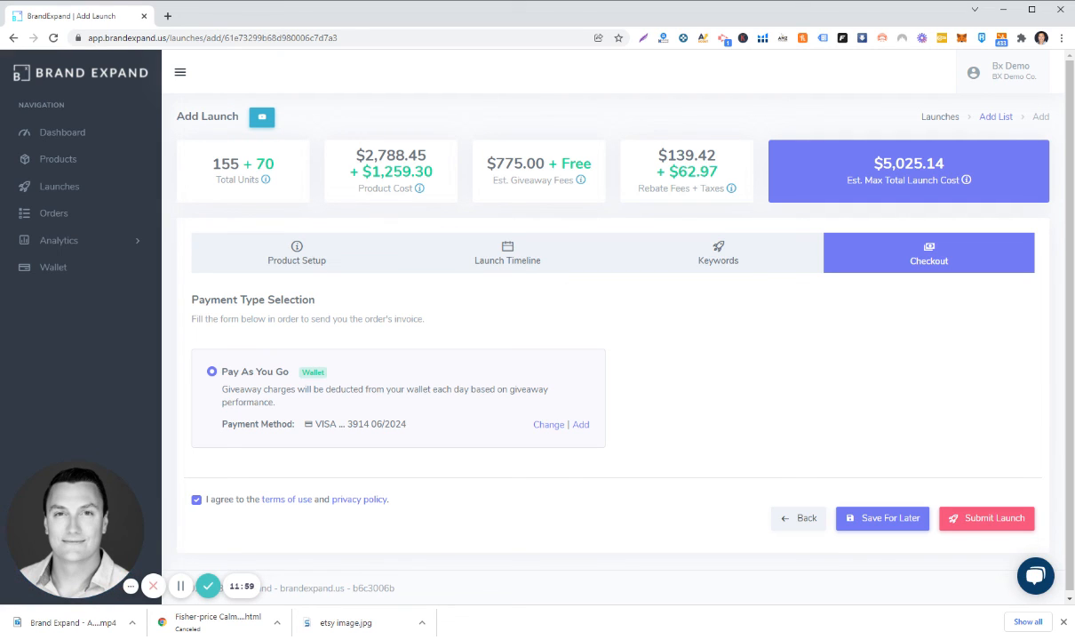
{"action": "left_click", "coordinate": [992, 519]}
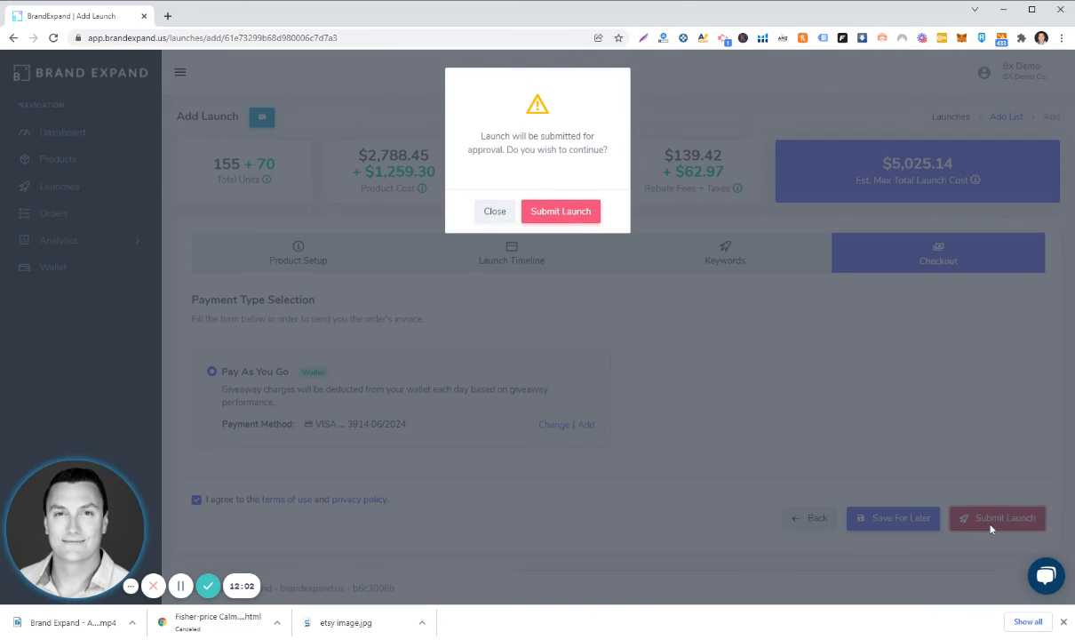
{"action": "left_click", "coordinate": [563, 214]}
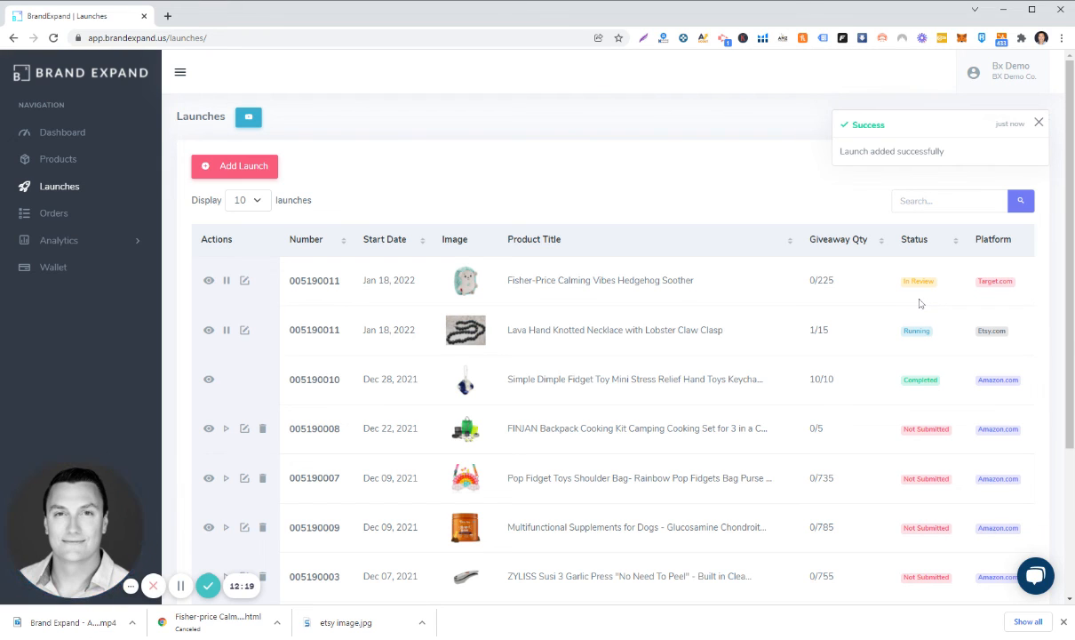
Step: Check the statuses and giveaway quantities in the launches list, and view the support chat before closing it
{"action": "double_click", "coordinate": [915, 331]}
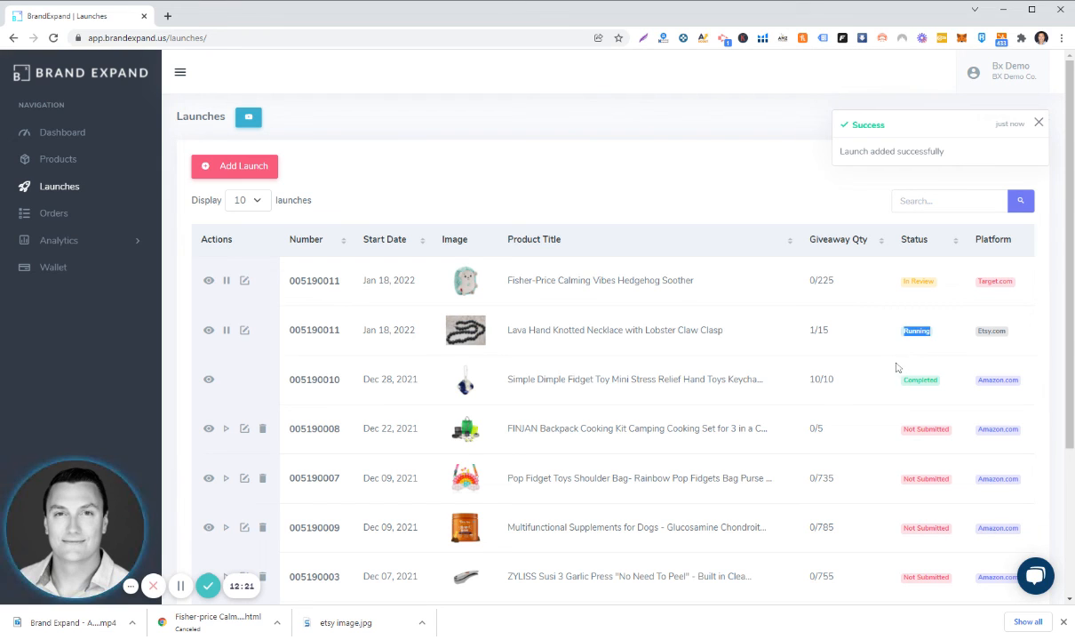
{"action": "left_click", "coordinate": [894, 351]}
{"action": "left_click_drag", "start_coordinate": [819, 378], "coordinate": [770, 378]}
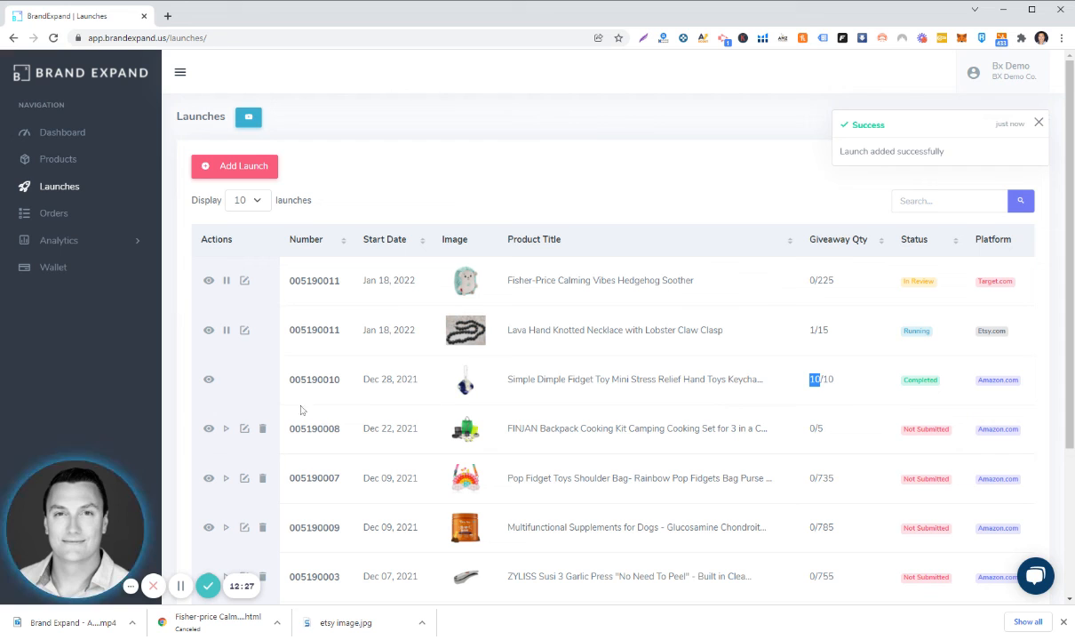
{"action": "left_click", "coordinate": [1034, 576]}
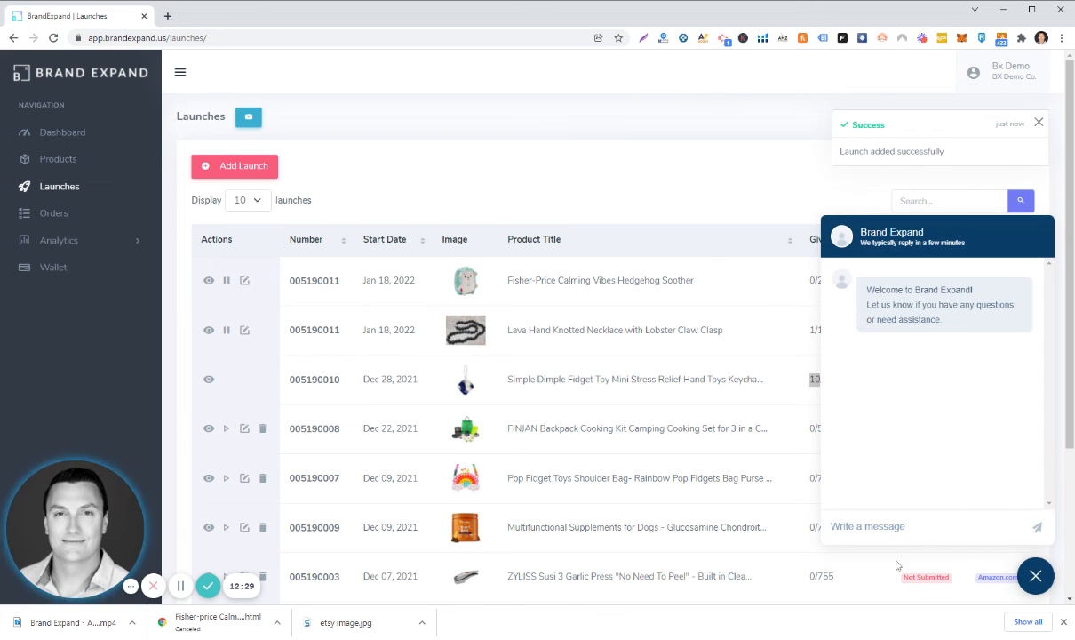
{"action": "left_click", "coordinate": [1035, 576]}
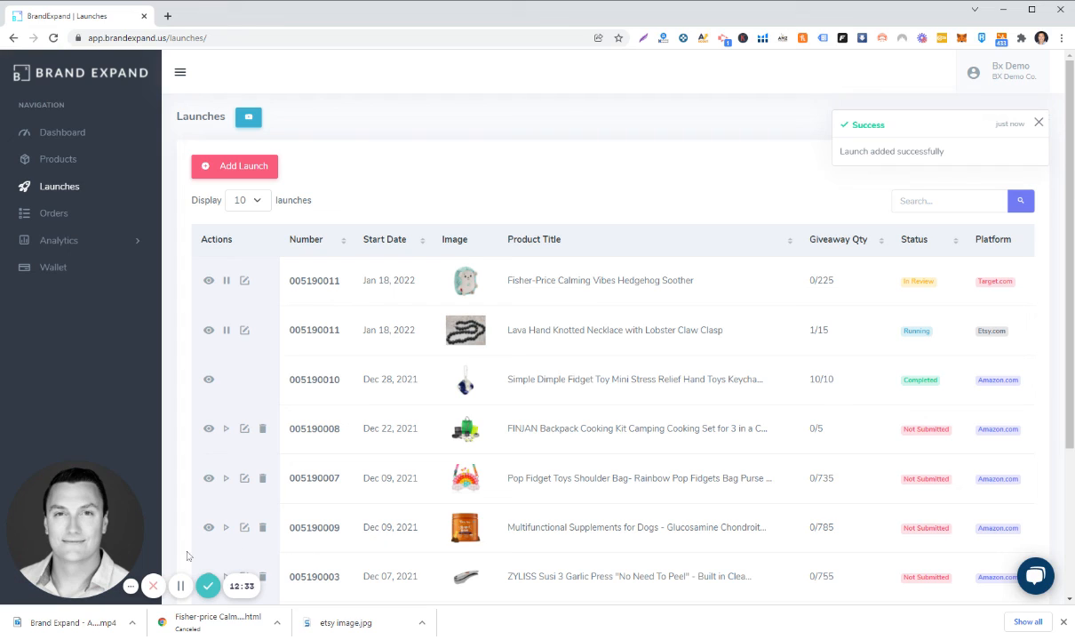